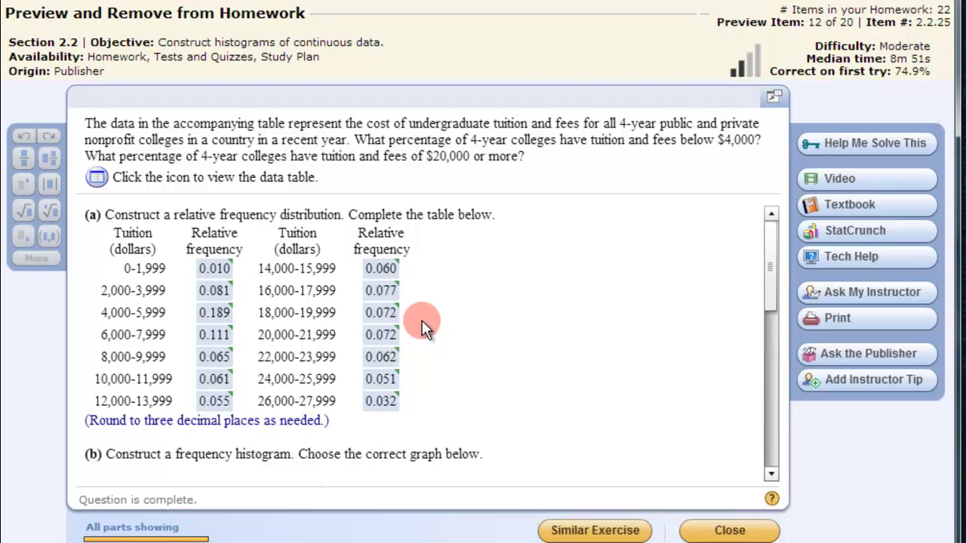
Open the More Info table of tuition ranges and 4-year college counts.
click(96, 177)
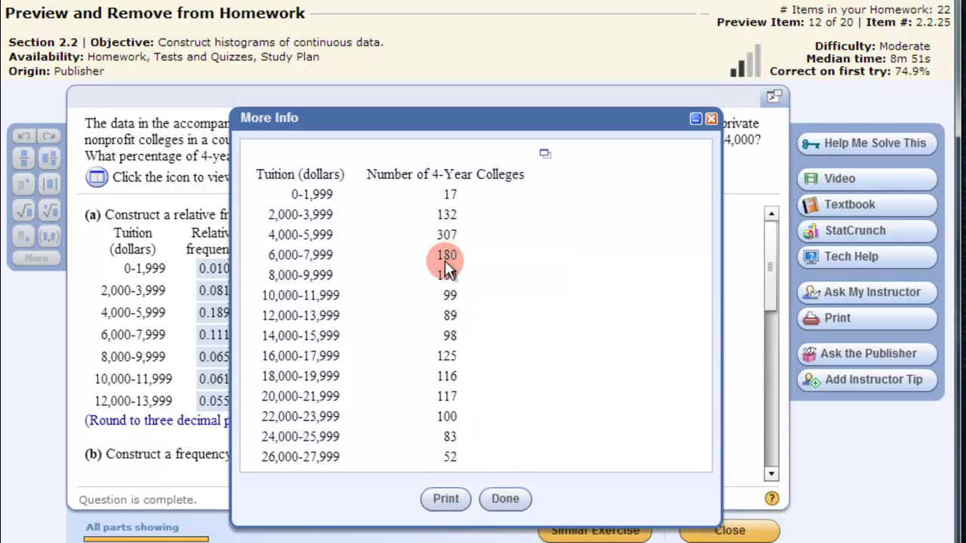
Send the tuition table to StatCrunch, allow Java once, and bring the 14-row worksheet forward.
right_click(542, 154)
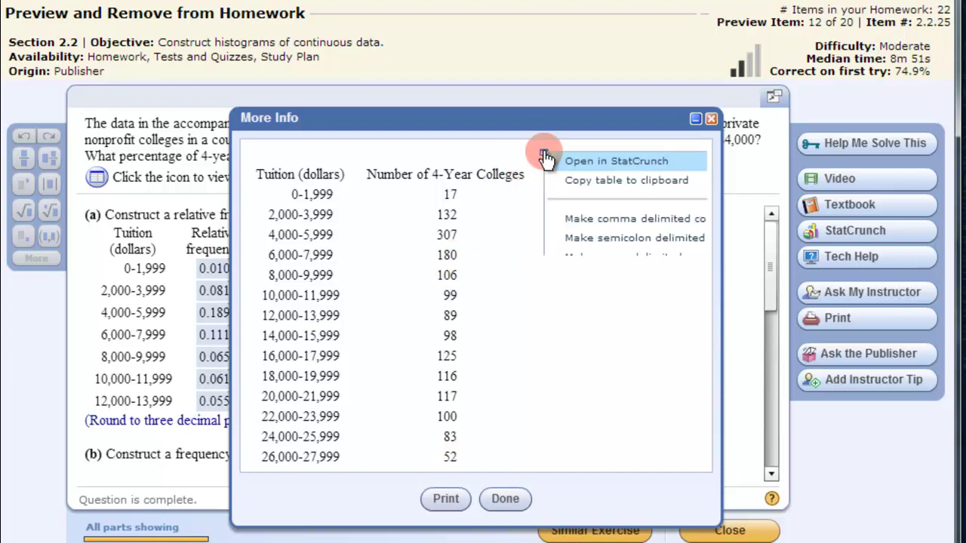
click(596, 158)
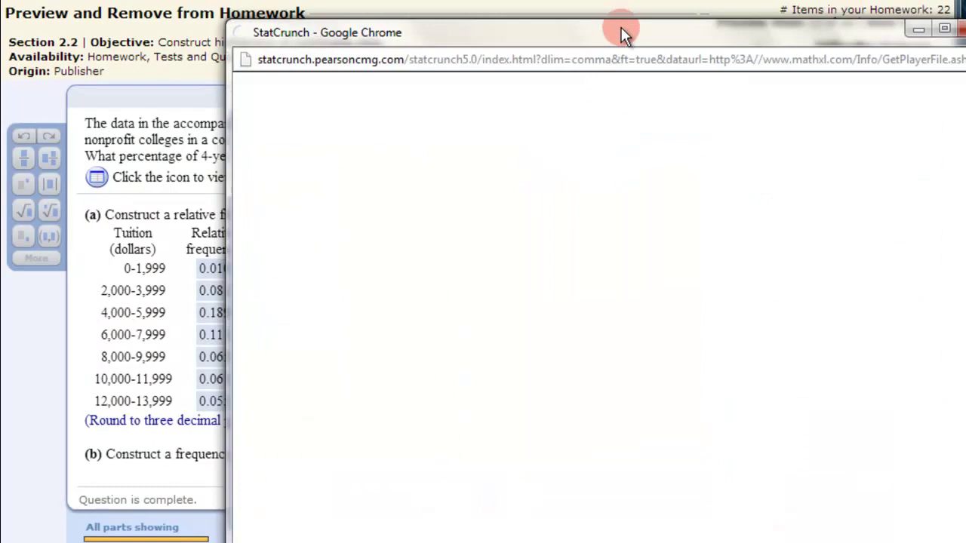
drag(621, 30, 491, 27)
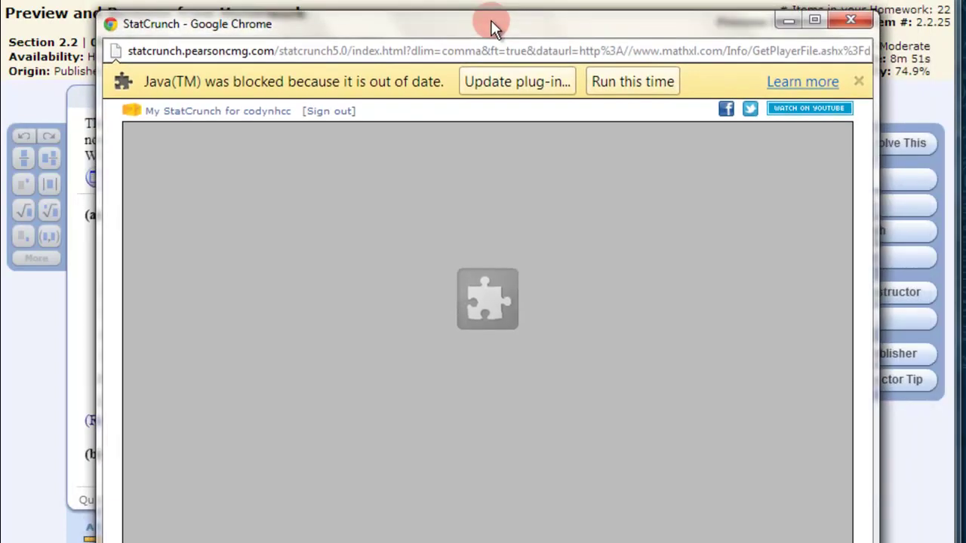
click(629, 82)
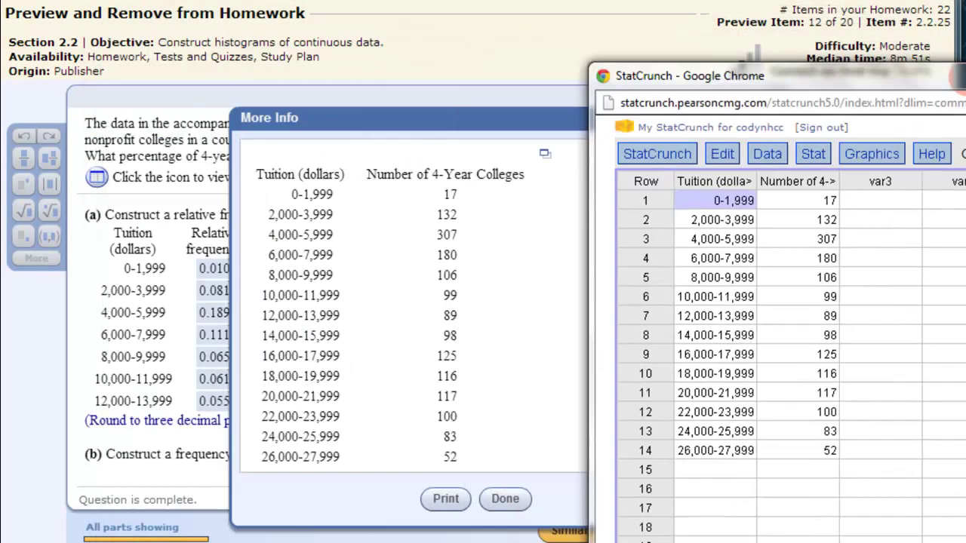
click(695, 120)
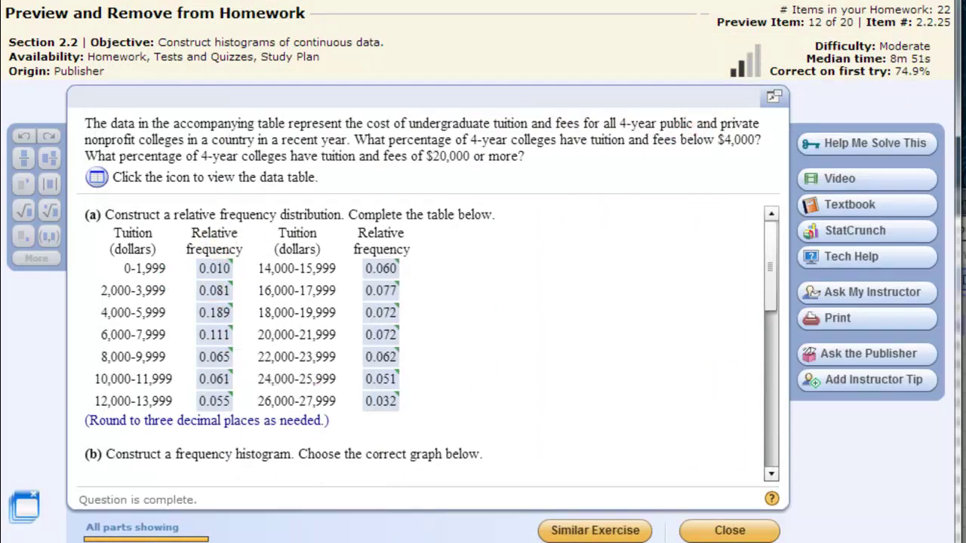
drag(773, 253, 764, 224)
click(958, 301)
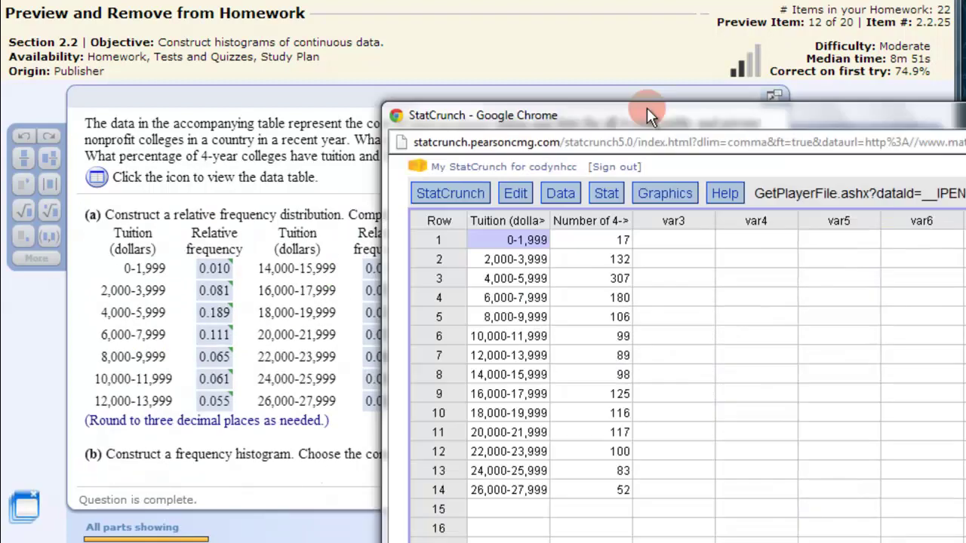
drag(647, 108, 390, 23)
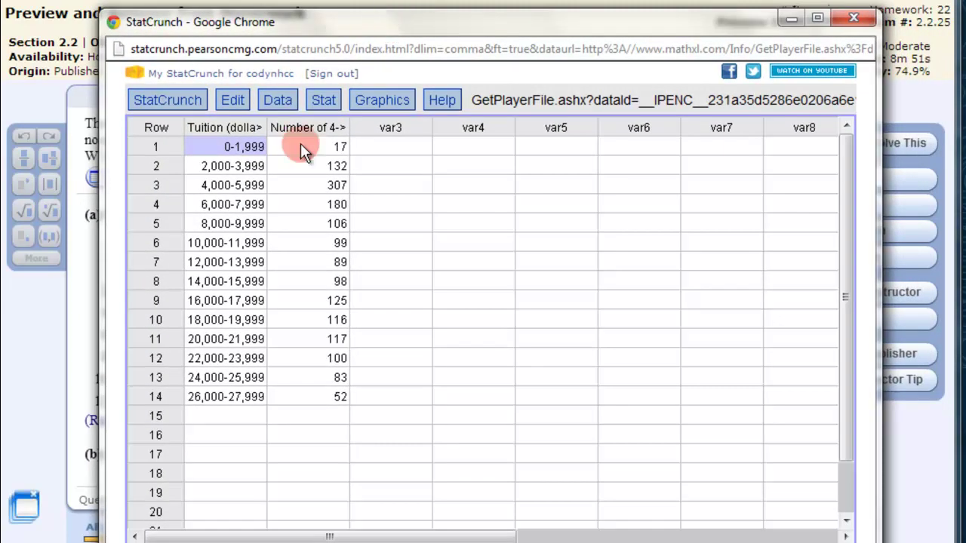
Start a Bar Plot with summary using Tuition as categories and Number of 4-Year Colleges as counts.
click(365, 100)
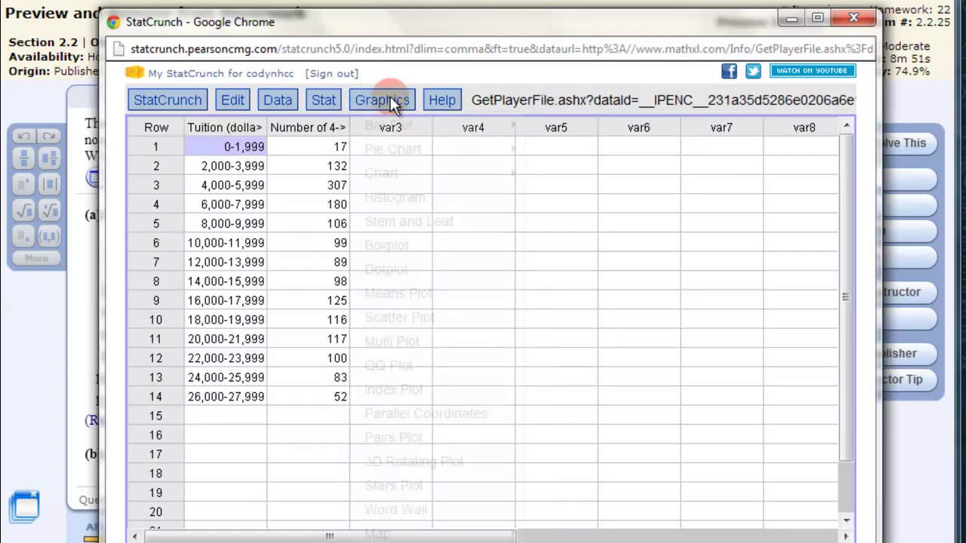
click(390, 96)
shift+click(307, 325)
click(363, 200)
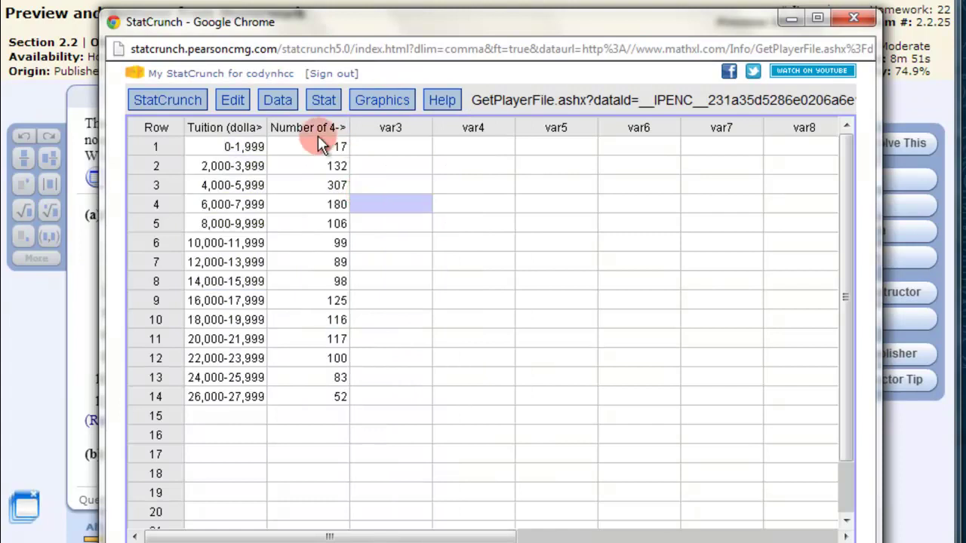
click(385, 96)
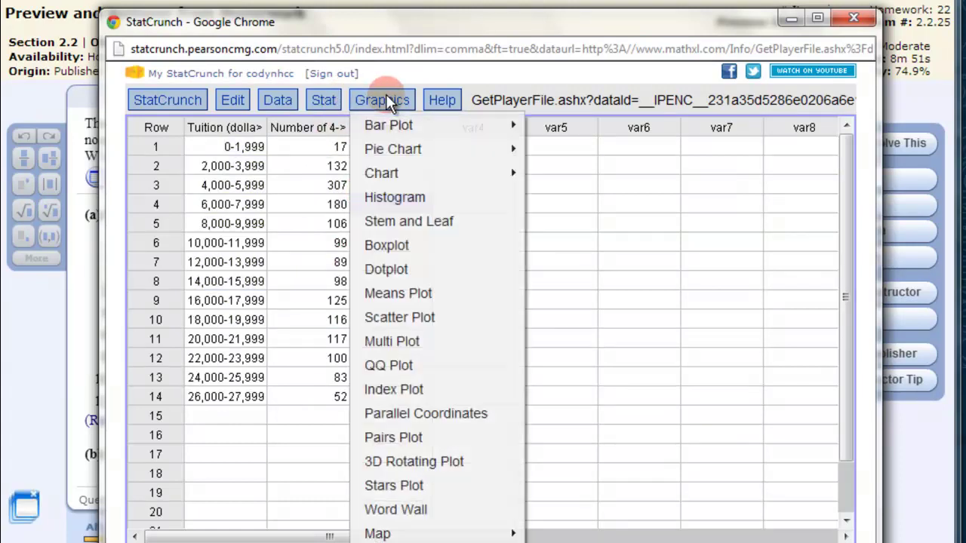
mouse_move(385, 125)
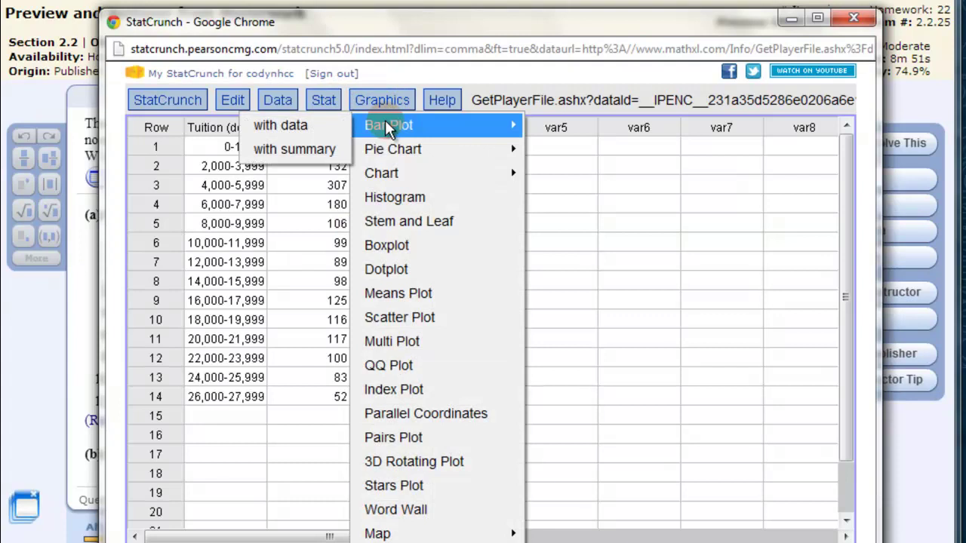
click(303, 149)
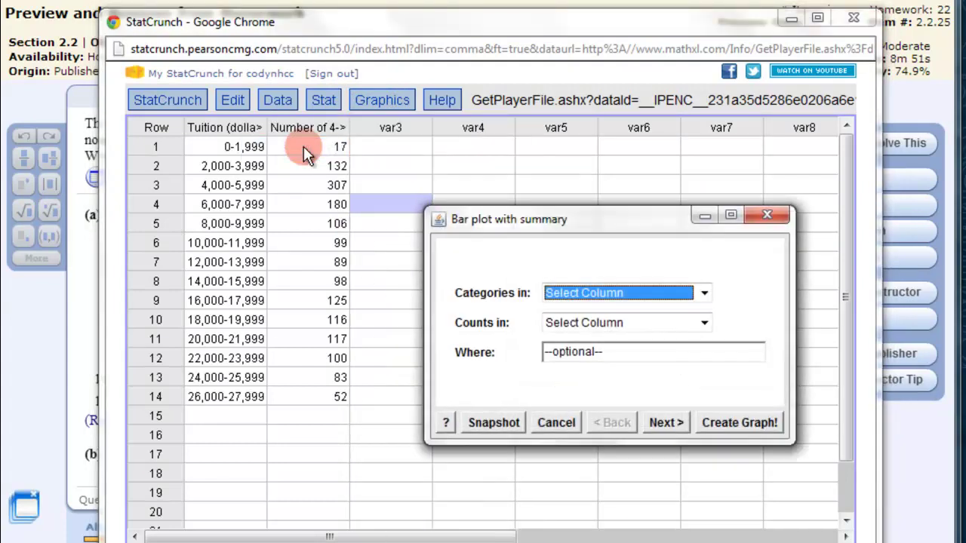
click(548, 292)
click(591, 318)
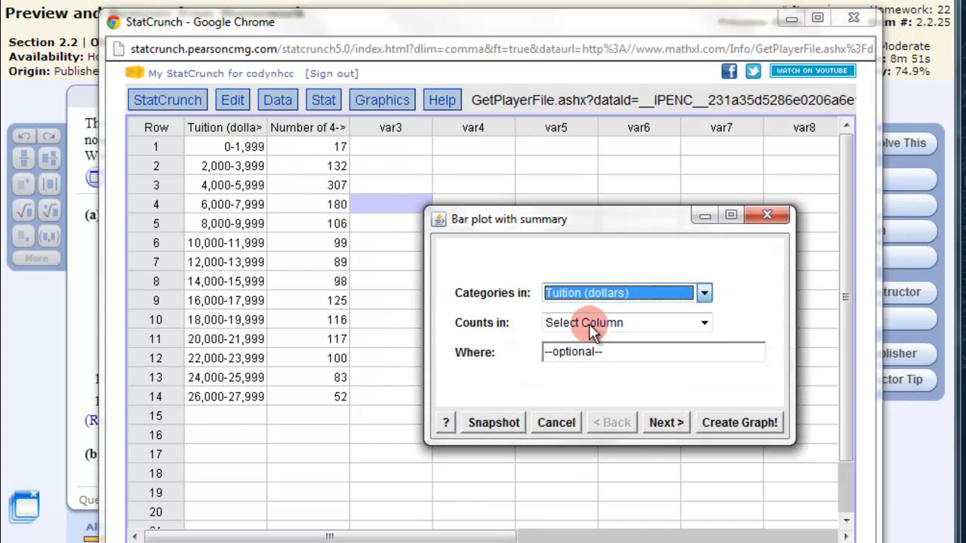
click(598, 323)
click(604, 354)
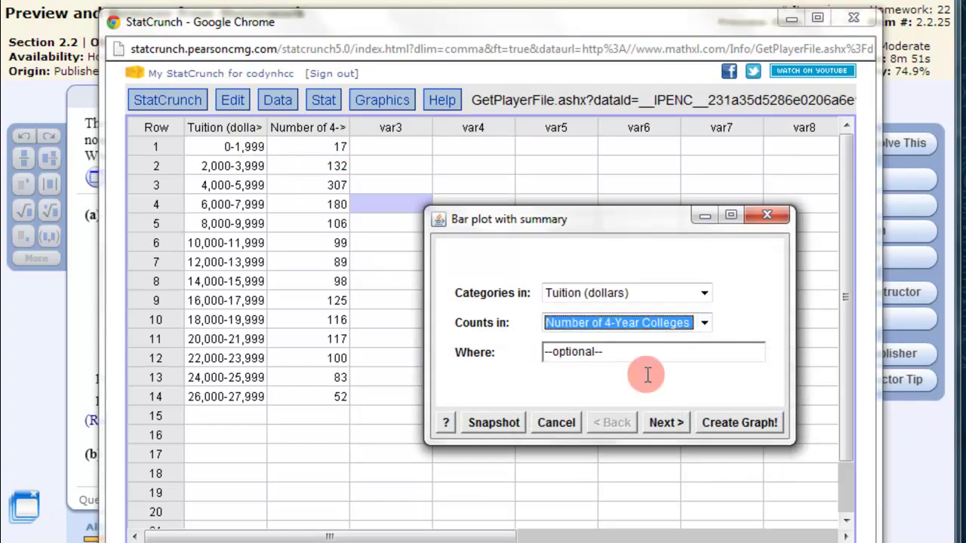
click(668, 422)
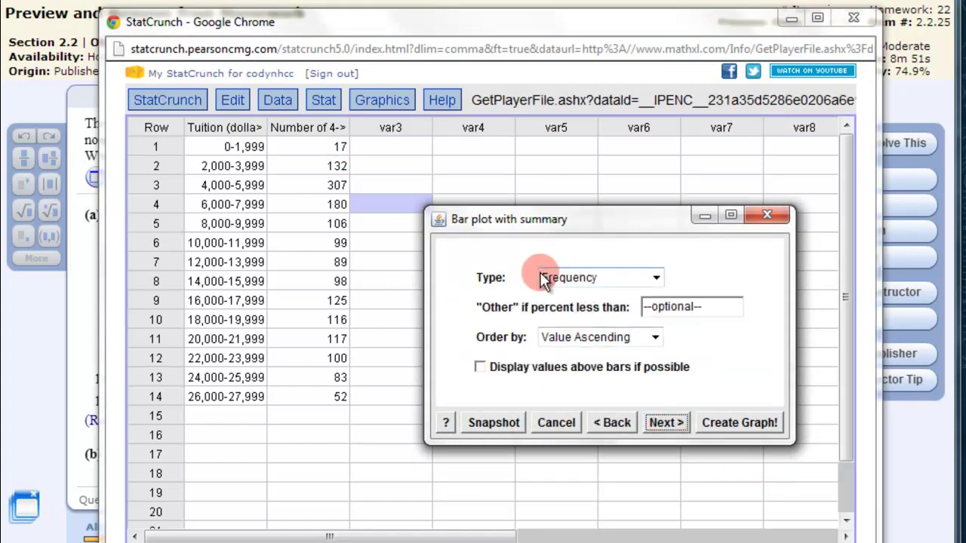
Choose Relative Frequency, worksheet order and values above bars, then create the graph.
click(581, 279)
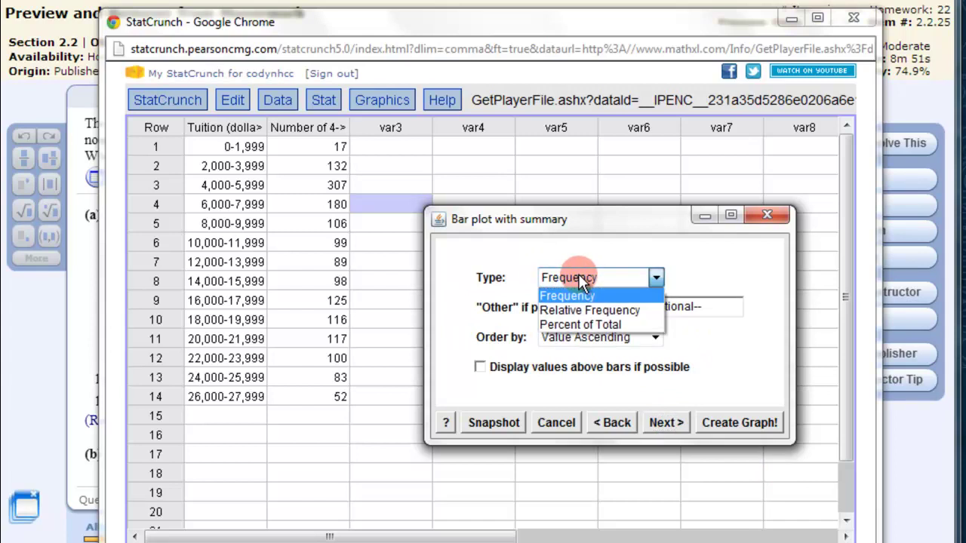
click(580, 307)
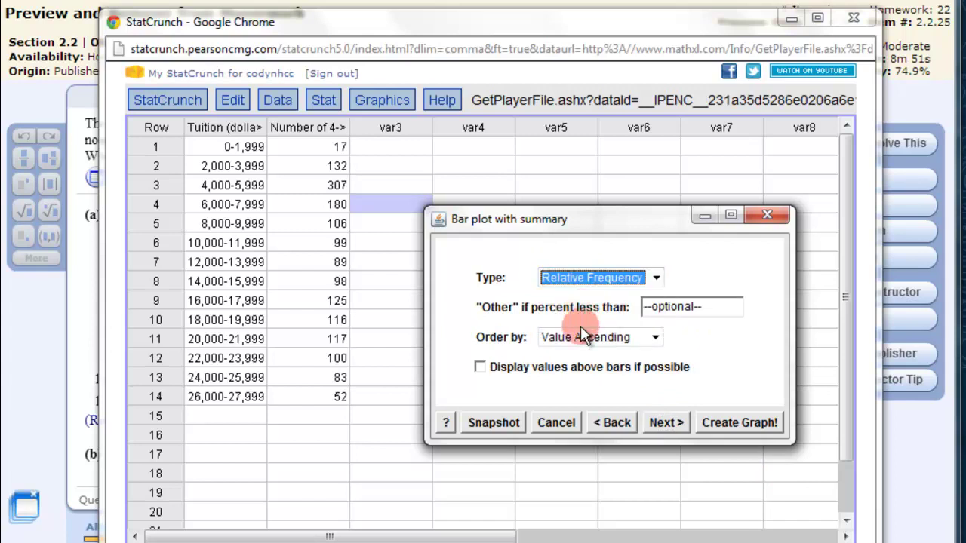
click(573, 336)
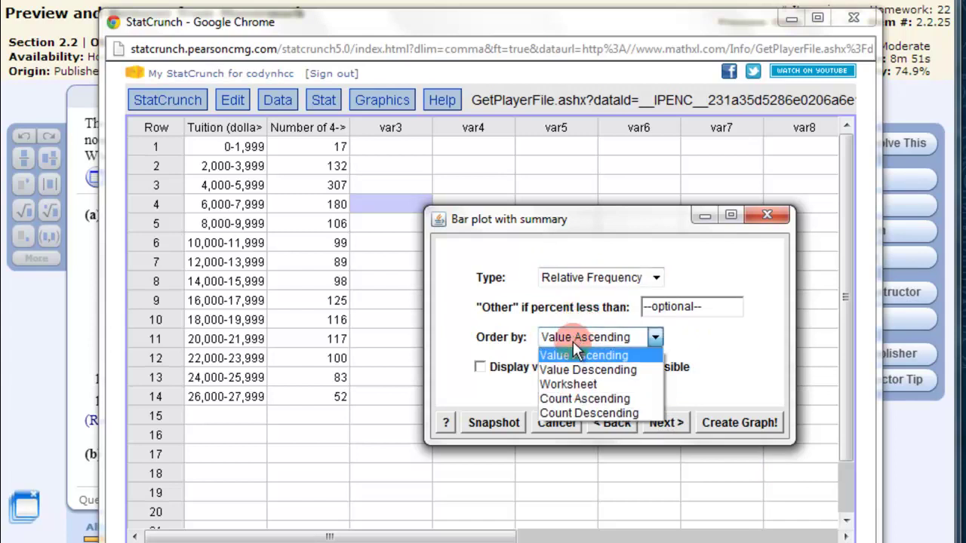
click(595, 385)
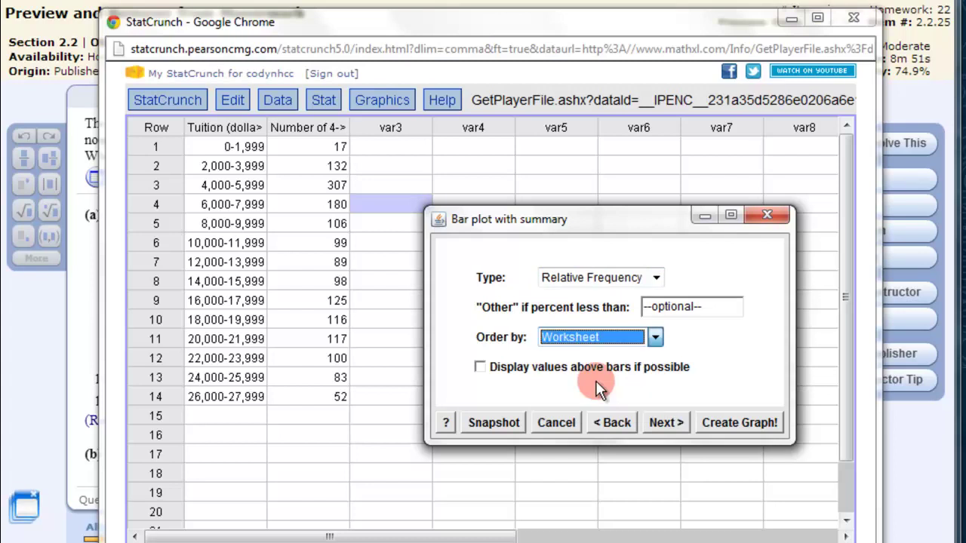
click(483, 371)
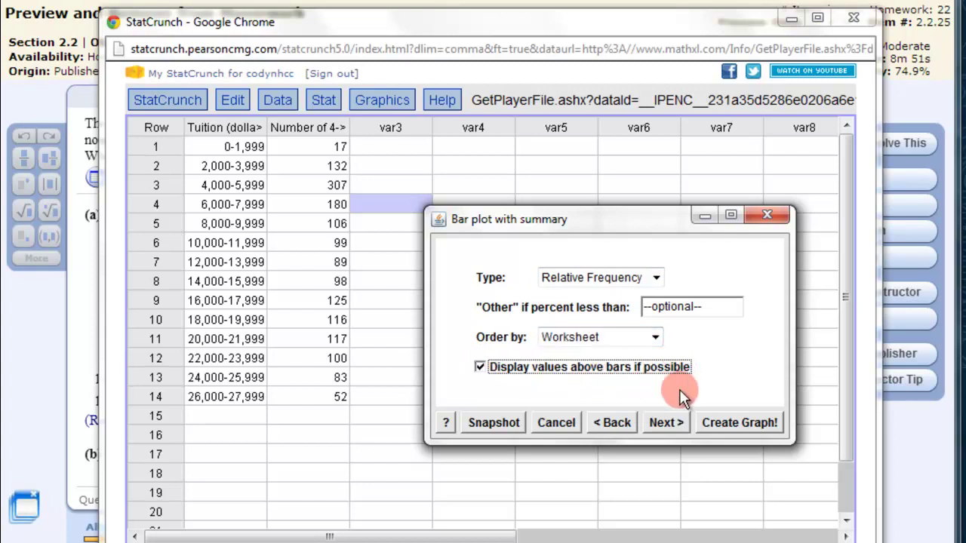
click(667, 422)
click(666, 422)
click(735, 421)
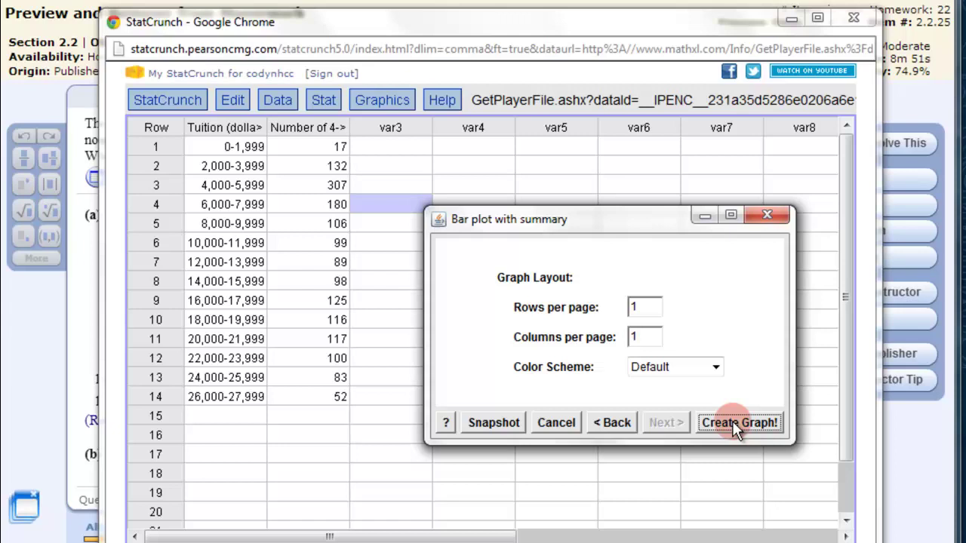
Maximize the relative-frequency bar plot window to inspect it.
drag(692, 86, 616, 28)
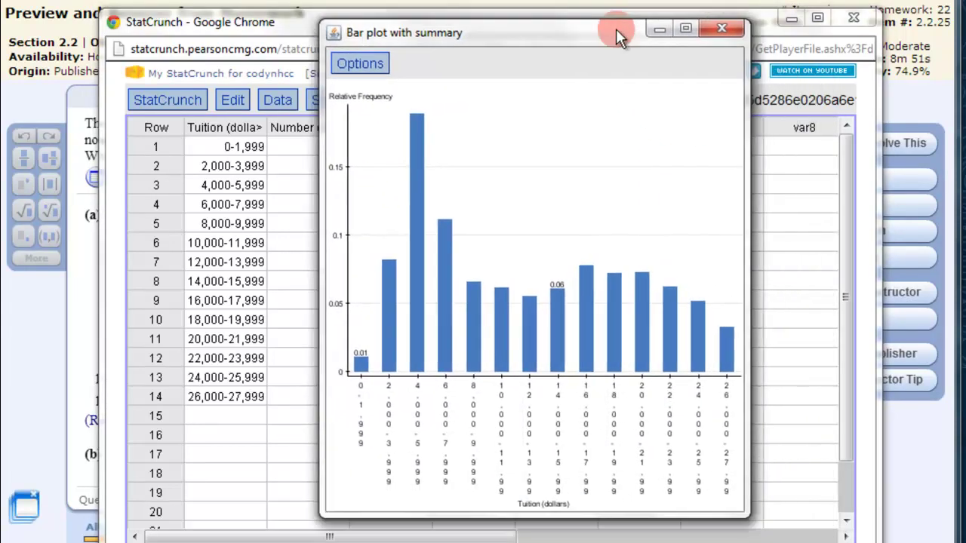
click(685, 27)
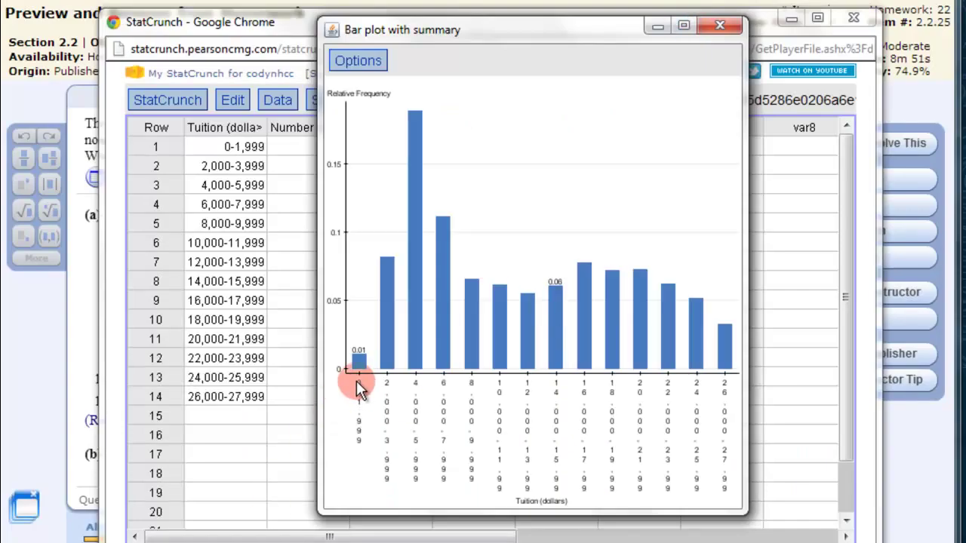
click(684, 26)
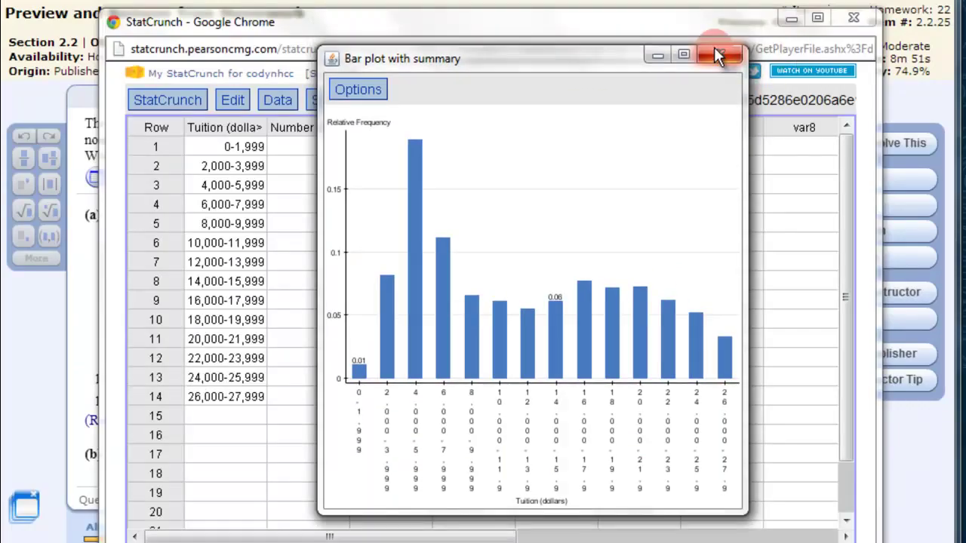
Hide StatCrunch and reveal the correct answer for the 0.081 entry.
drag(468, 34, 941, 113)
click(791, 17)
click(221, 296)
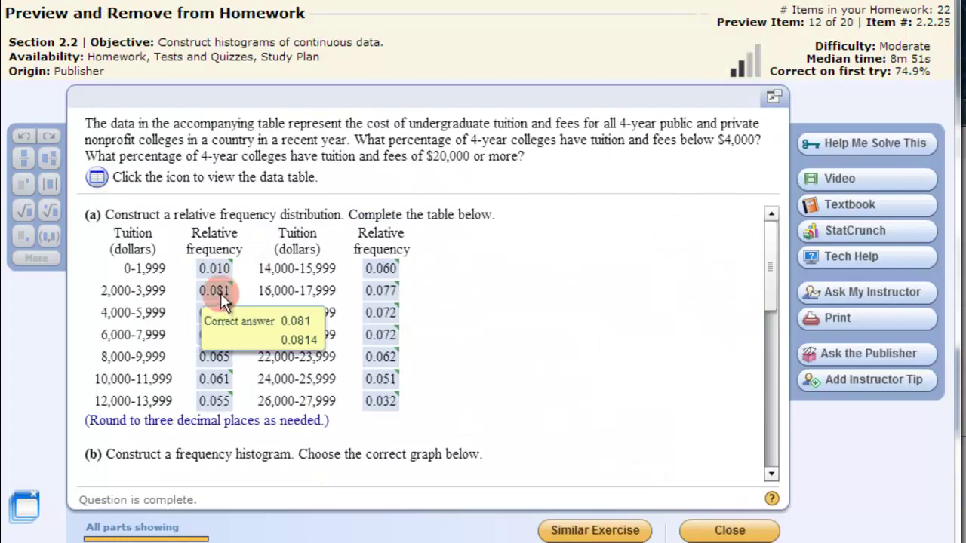
Bring the bar plot back into view, then move it aside to uncover the relative frequency table.
click(819, 528)
drag(882, 110, 513, 74)
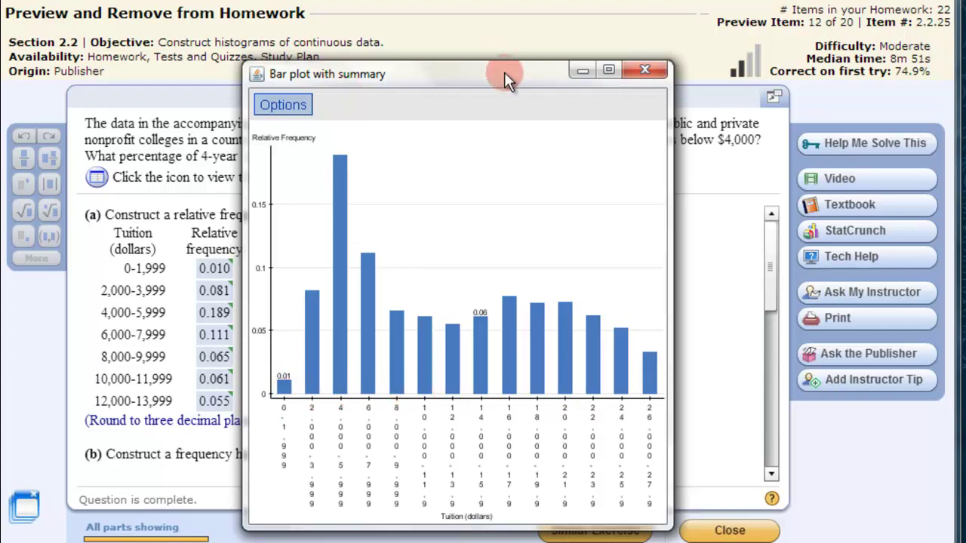
drag(504, 73, 965, 76)
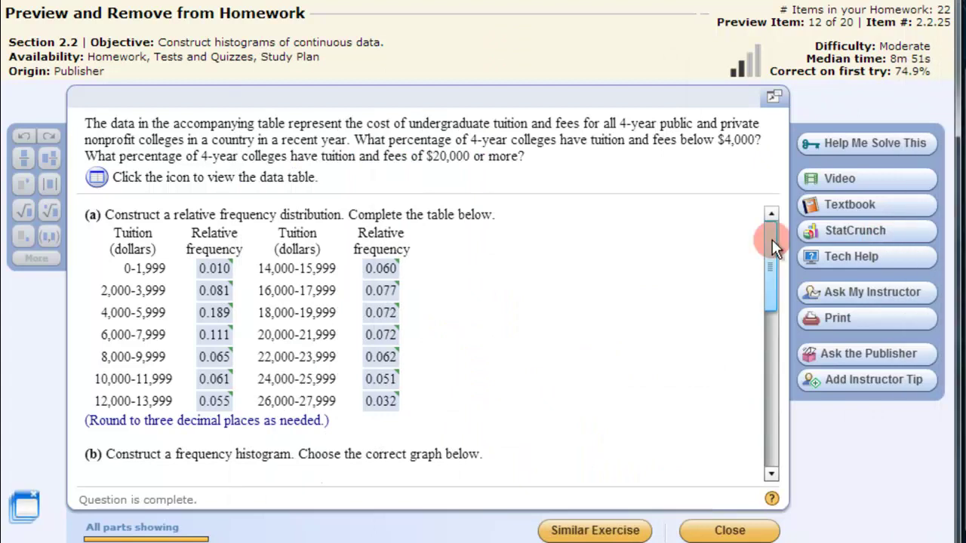
drag(772, 240, 584, 309)
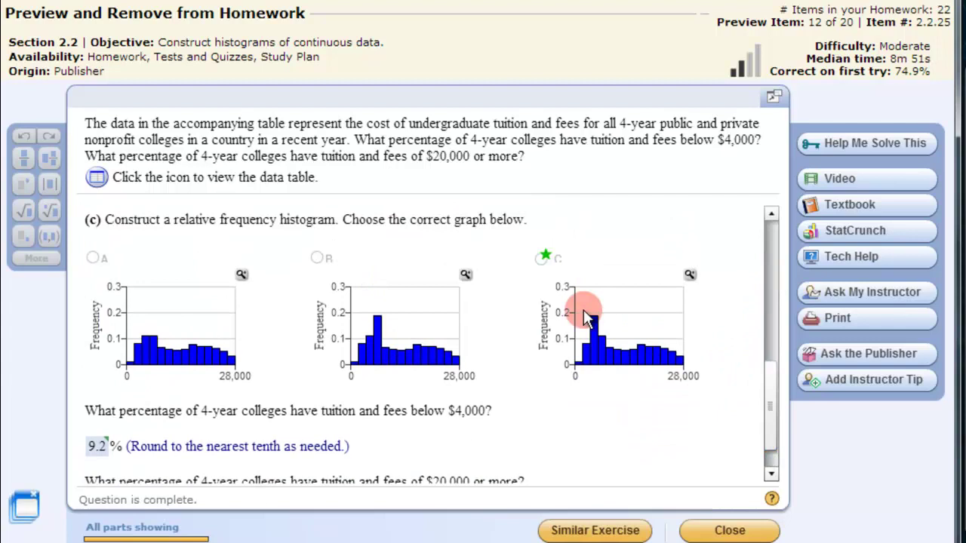
Enlarge choice C's histogram and place the StatCrunch bar plot beside it.
click(691, 273)
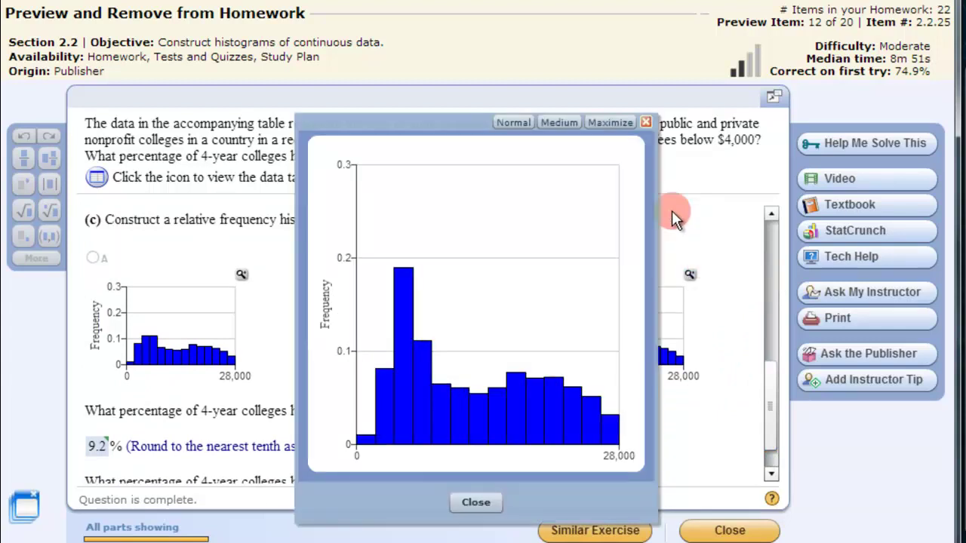
drag(504, 124, 219, 101)
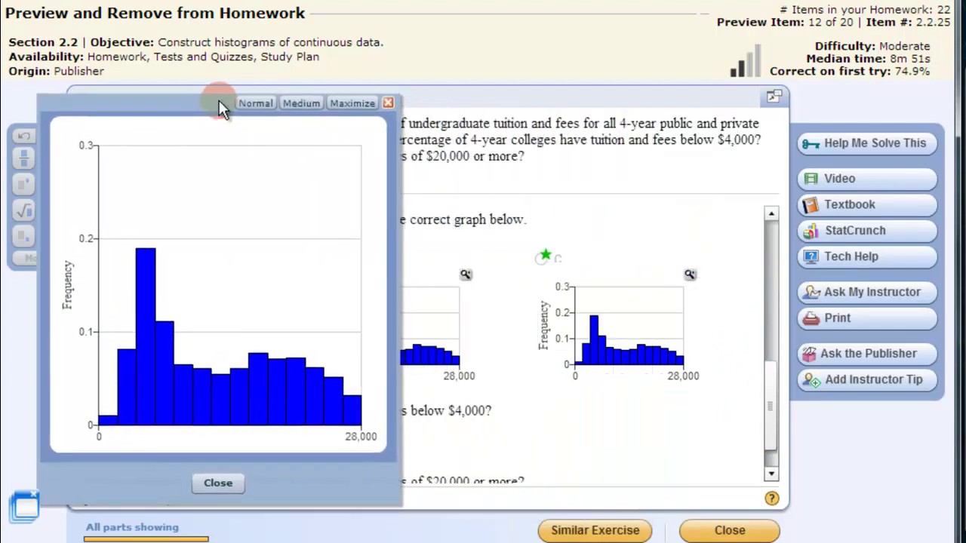
drag(744, 76, 553, 124)
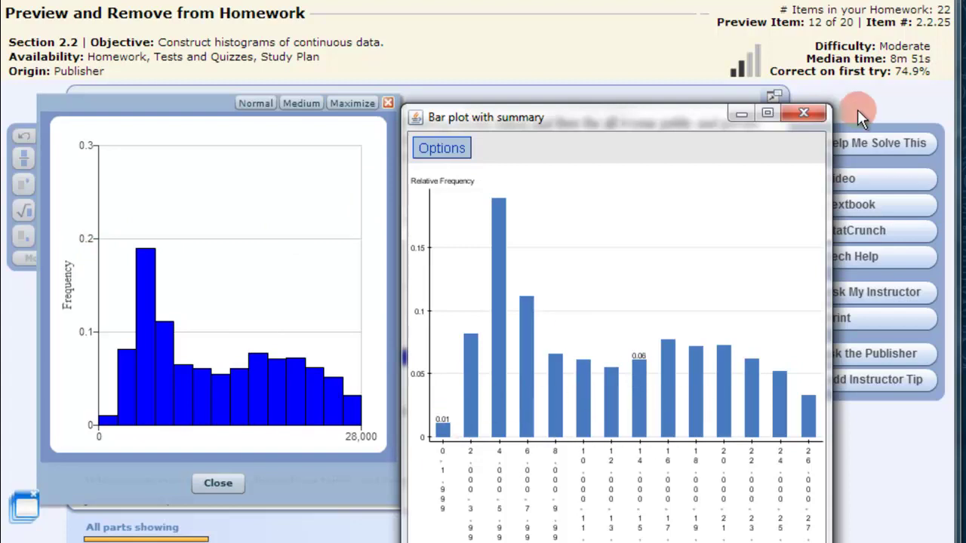
drag(636, 120, 762, 109)
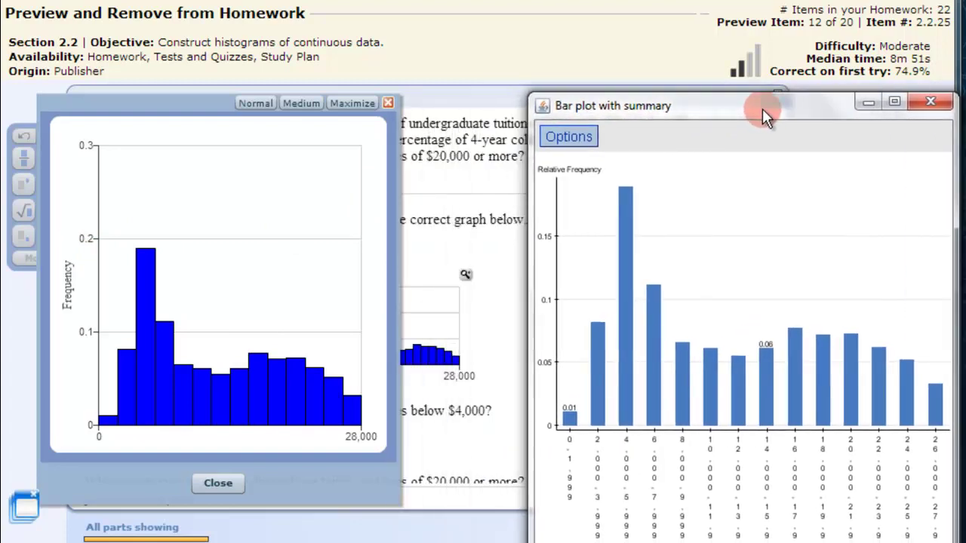
Close choice C's enlarged histogram and bring the bar plot back over the question.
click(387, 102)
scroll(541, 295, up, 3)
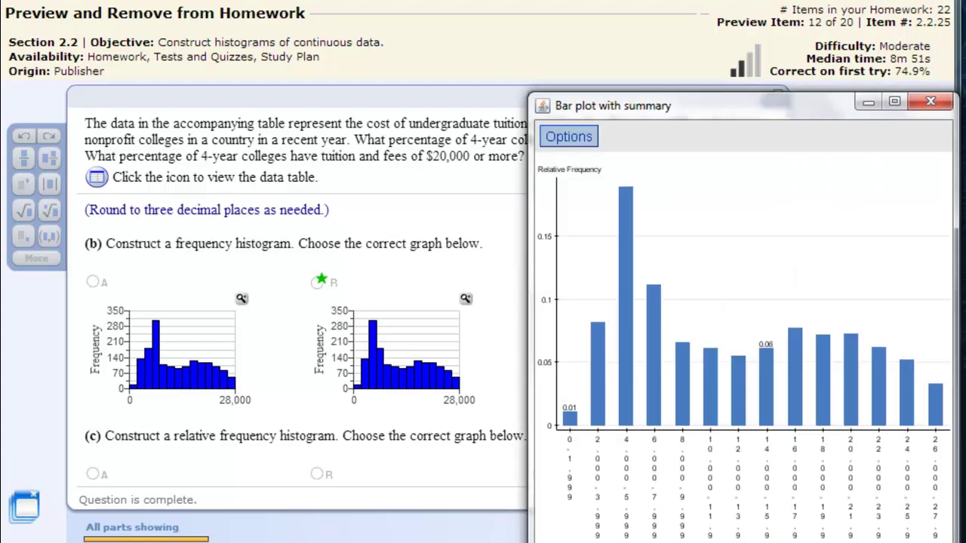
drag(784, 102, 597, 79)
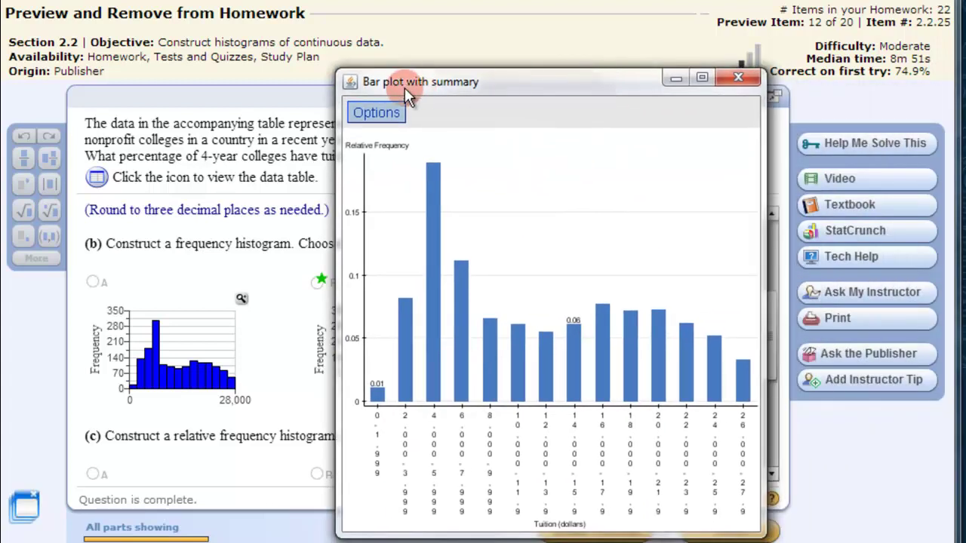
Redraw the bar plot as Frequency counts, with the tallest bar at 307.
click(390, 108)
click(386, 131)
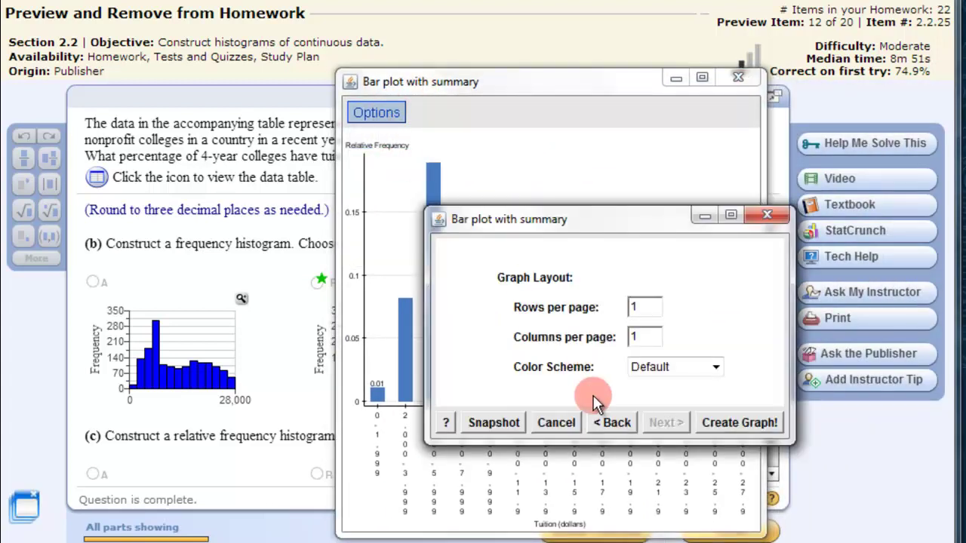
click(603, 424)
click(602, 425)
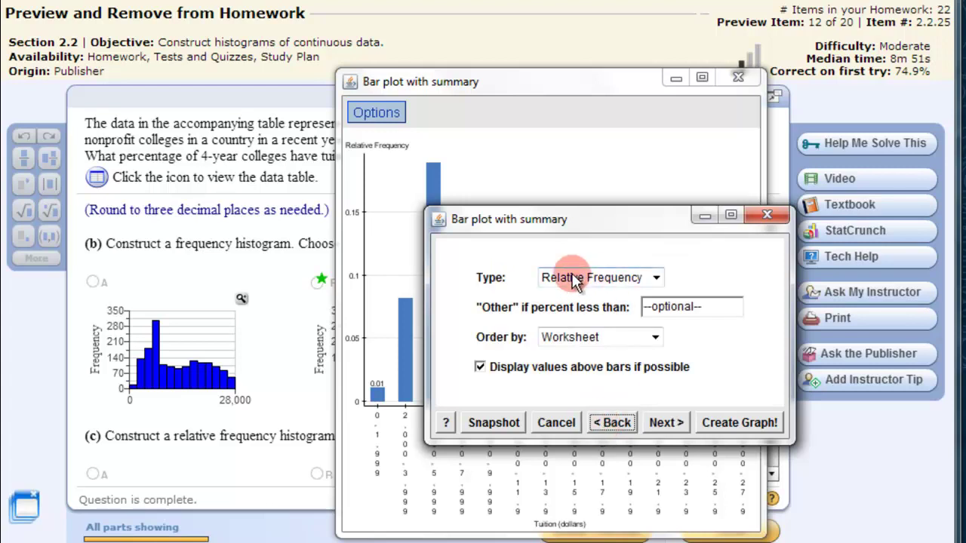
click(594, 279)
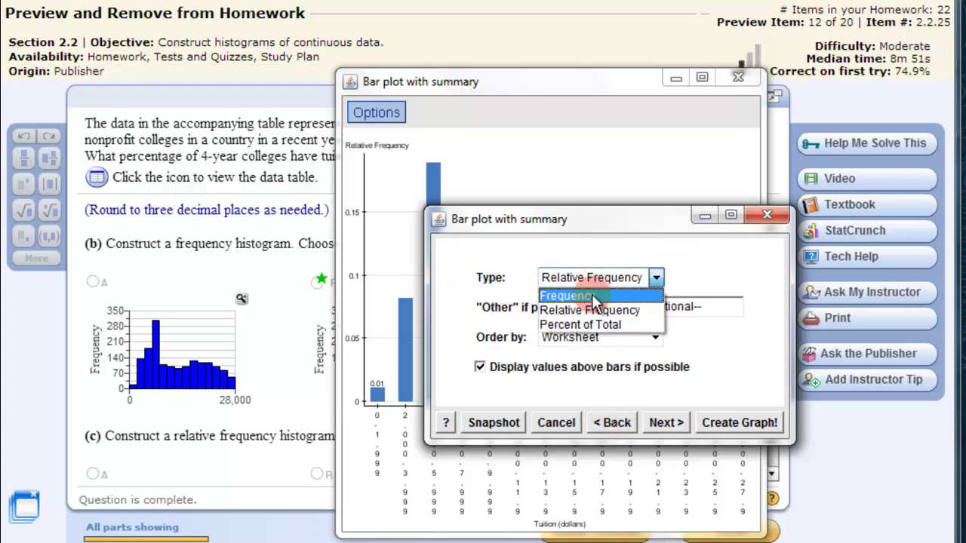
click(592, 296)
click(655, 421)
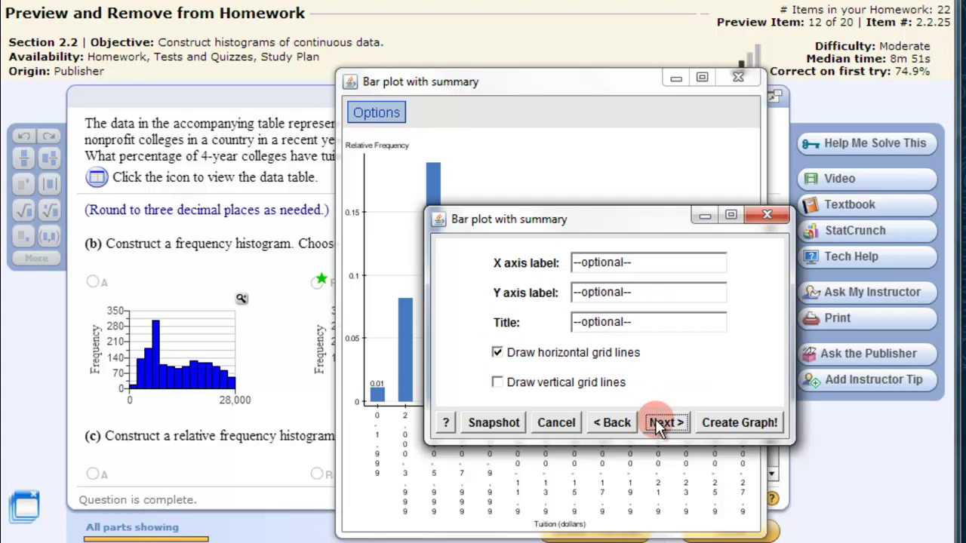
click(734, 424)
drag(599, 81, 965, 113)
Enlarge choice B's frequency histogram and set the StatCrunch bar plot beside it.
click(466, 300)
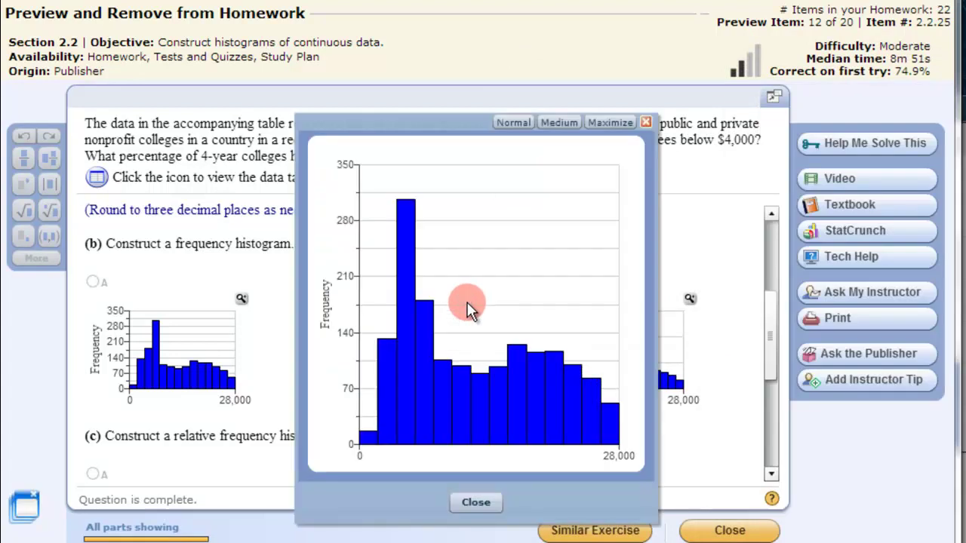
drag(492, 135, 229, 124)
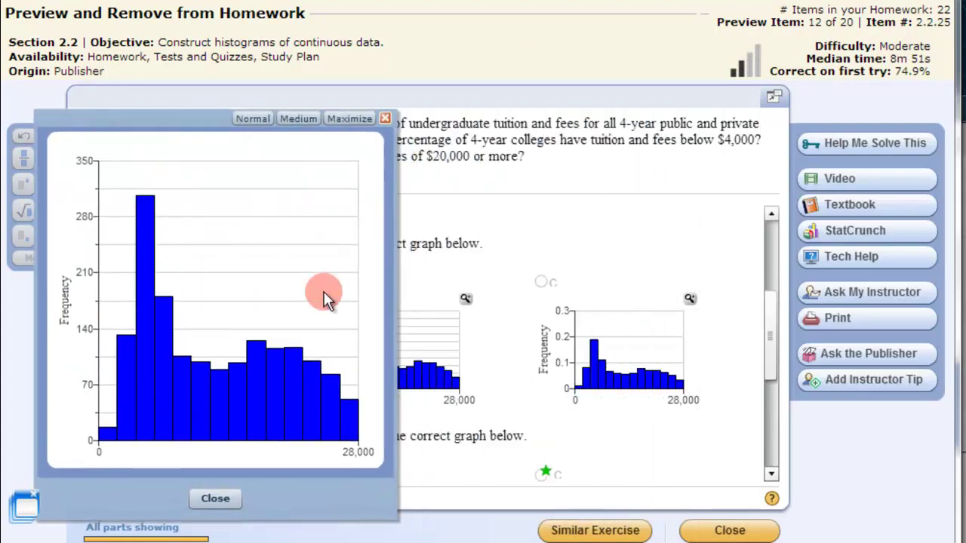
drag(964, 113, 654, 111)
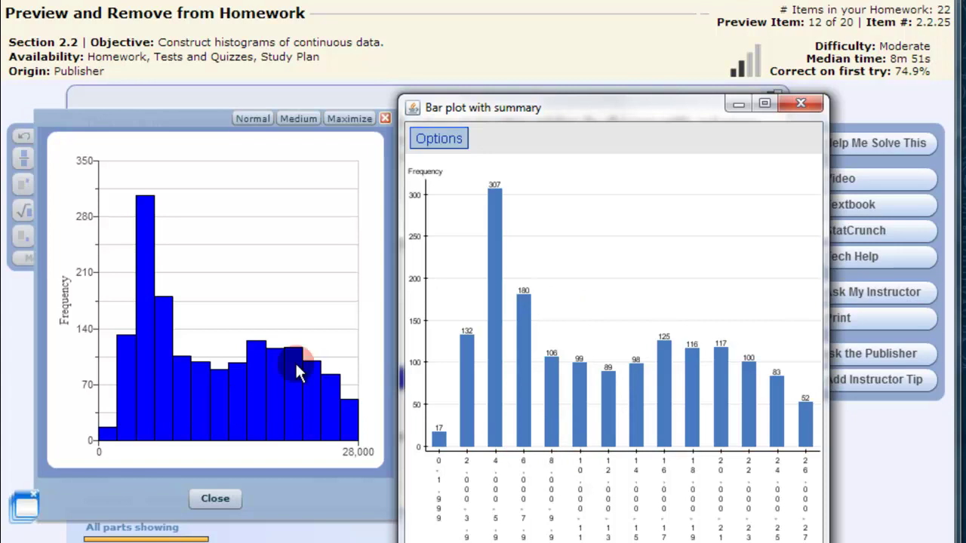
Close the StatCrunch bar plot and choice B's enlarged histogram.
click(803, 103)
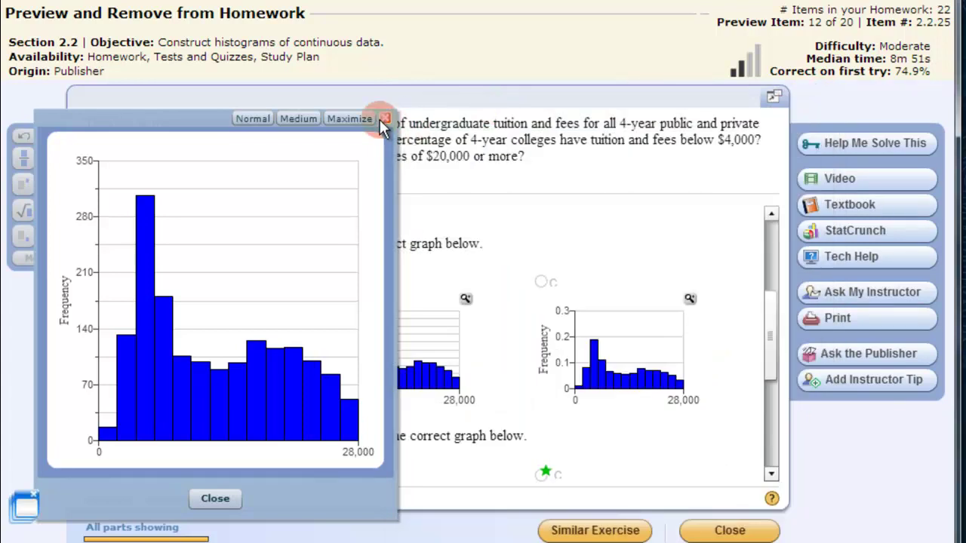
click(385, 121)
scroll(766, 341, up, 3)
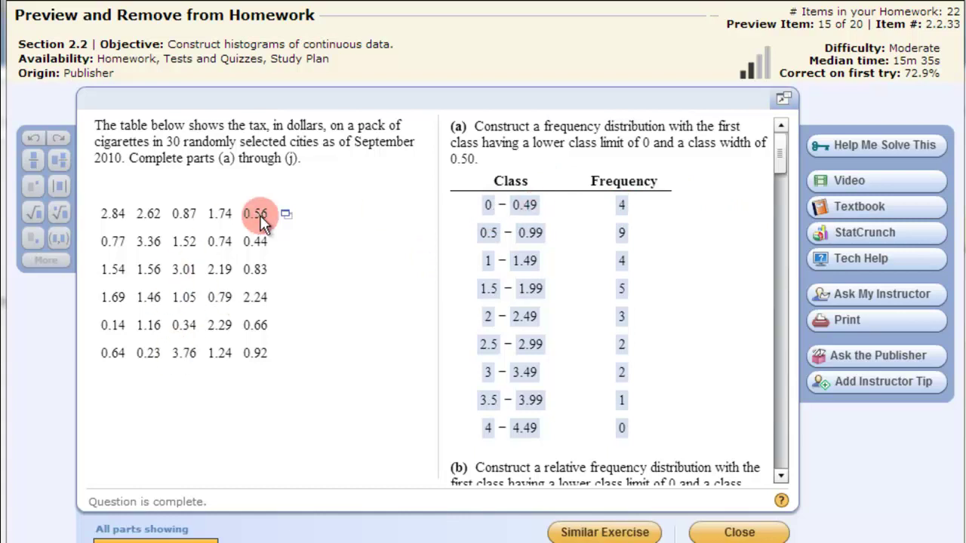
Open the cigarette-tax values in StatCrunch, allowing Java, and position the Tax worksheet.
mouse_move(286, 215)
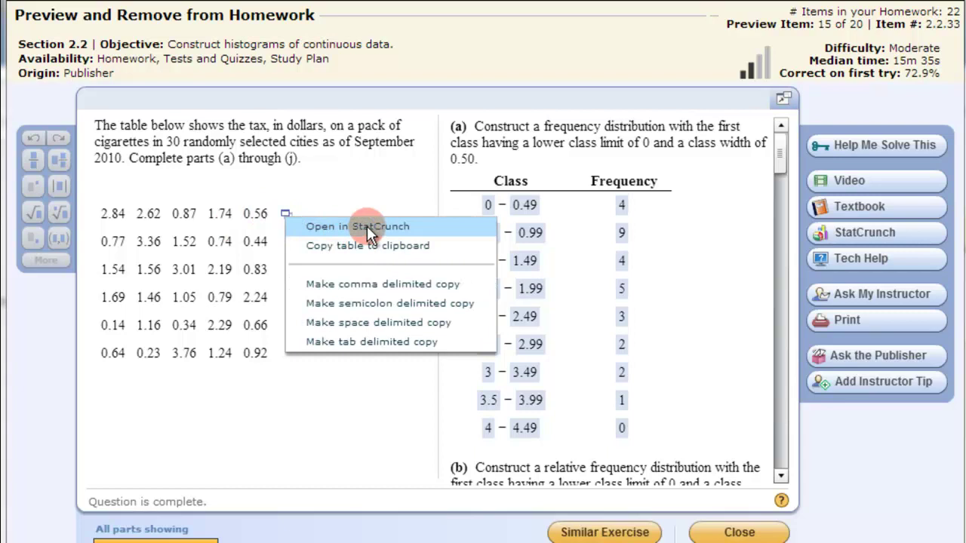
click(367, 227)
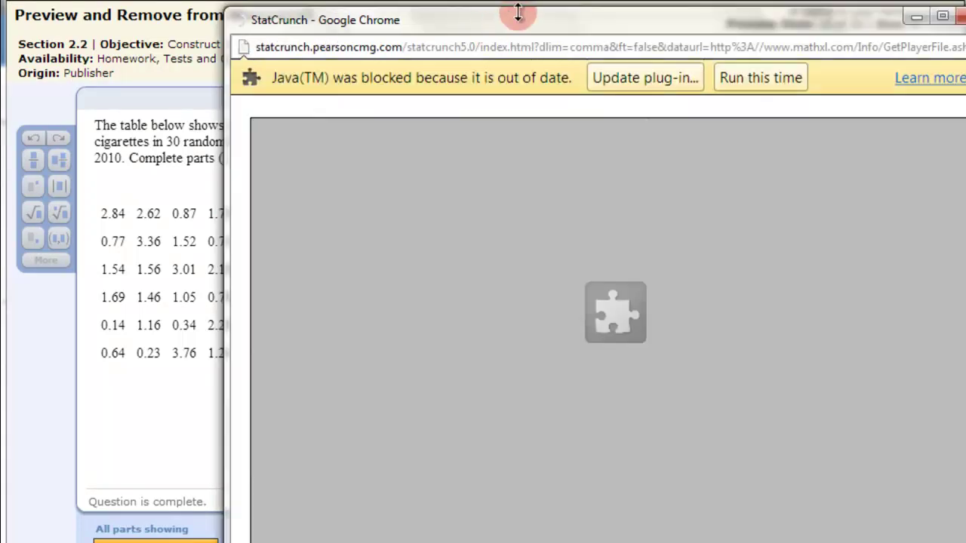
drag(514, 30, 367, 25)
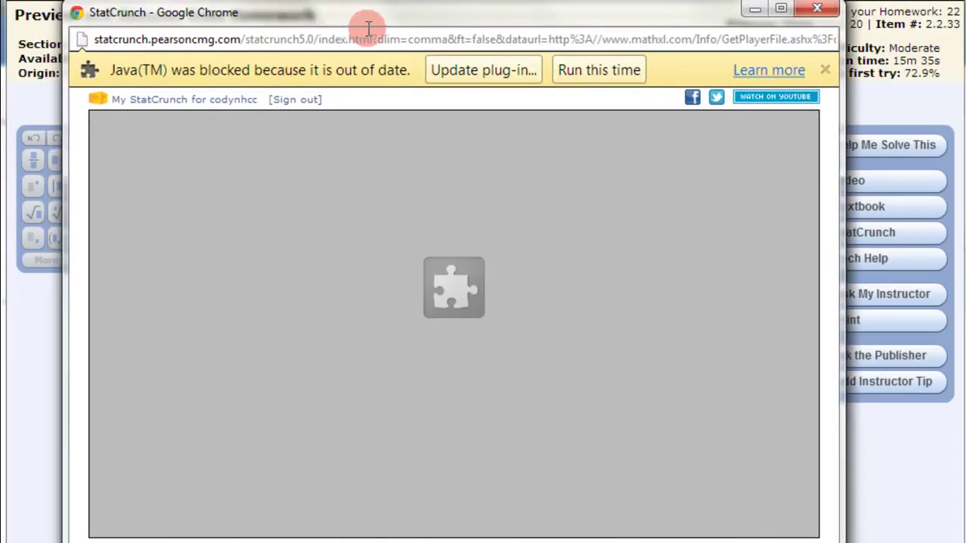
click(570, 70)
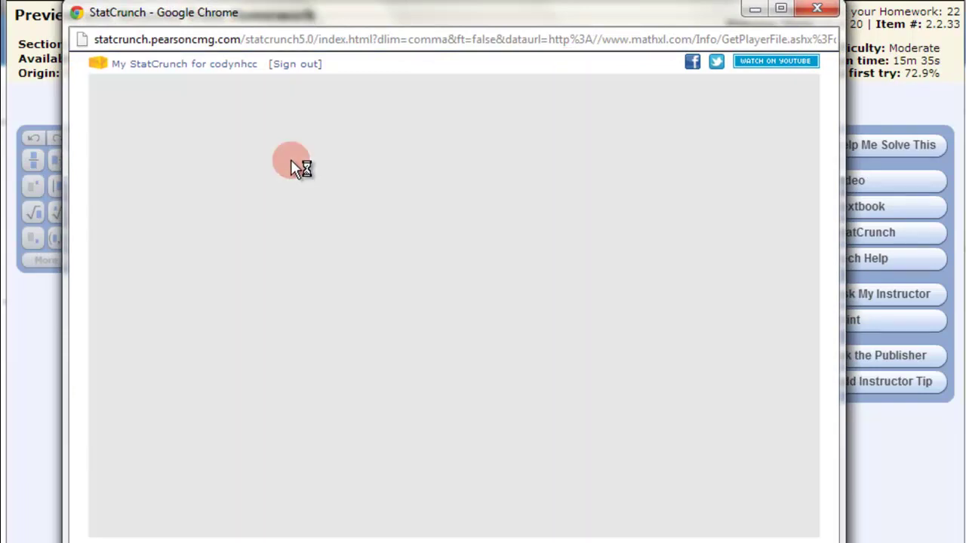
drag(323, 26, 382, 61)
click(260, 166)
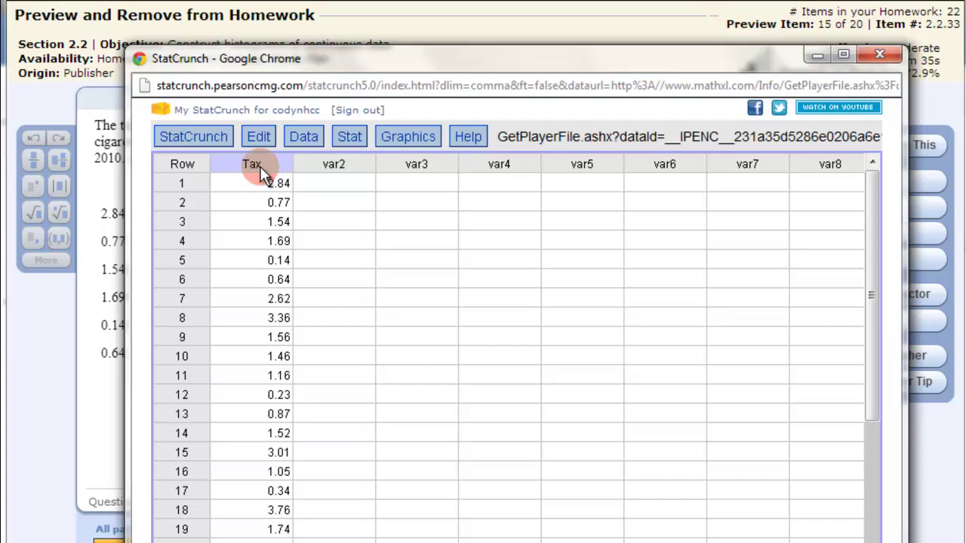
click(344, 240)
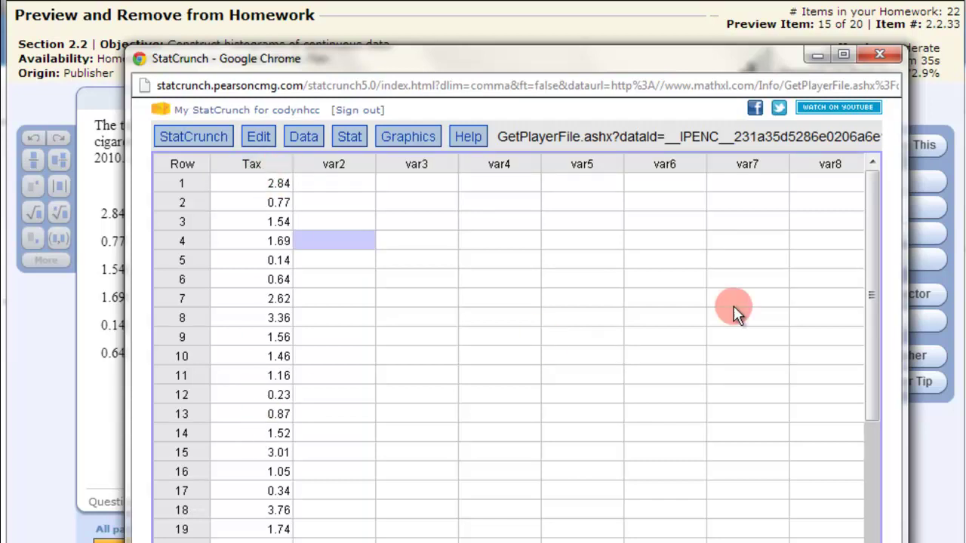
drag(871, 200, 294, 216)
drag(338, 66, 321, 32)
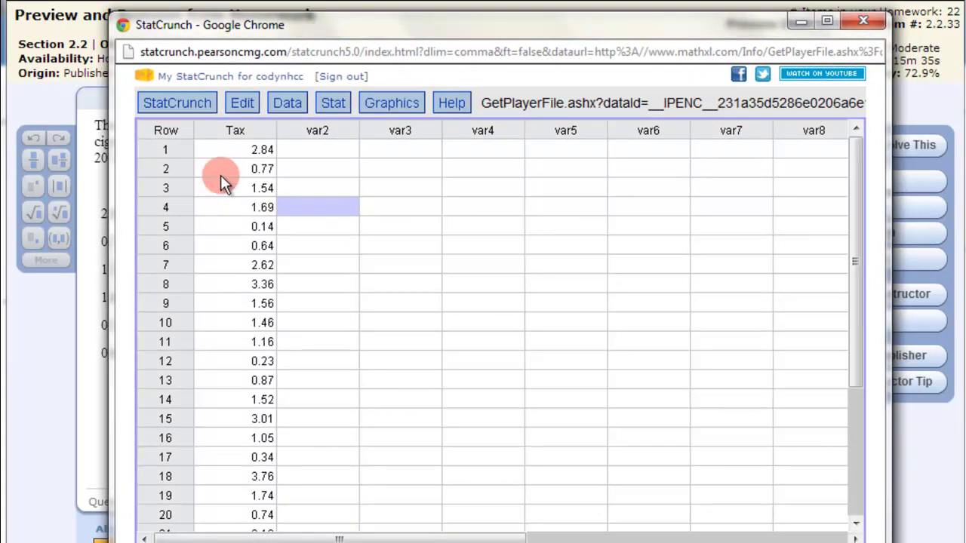
Start a histogram of Tax with counts above bars and bins starting at 0.
click(379, 101)
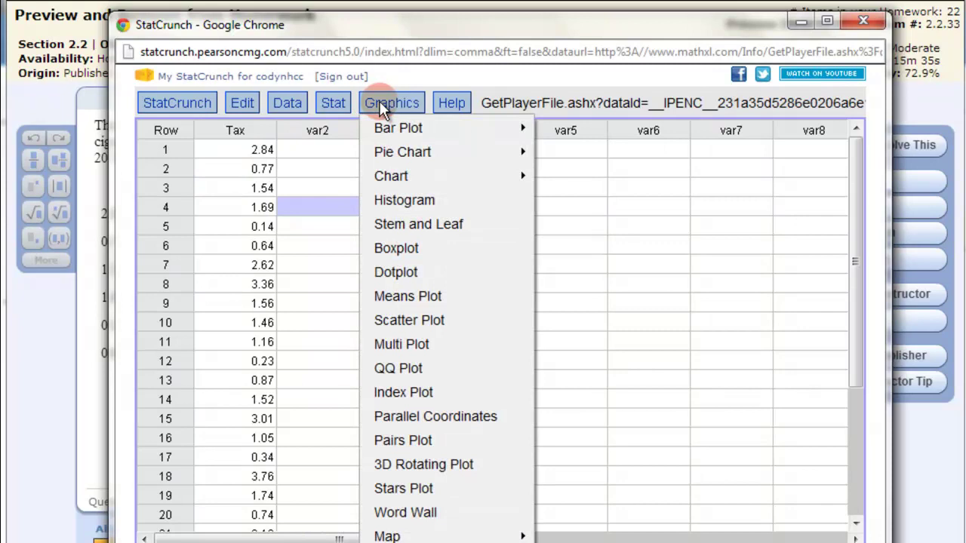
click(405, 201)
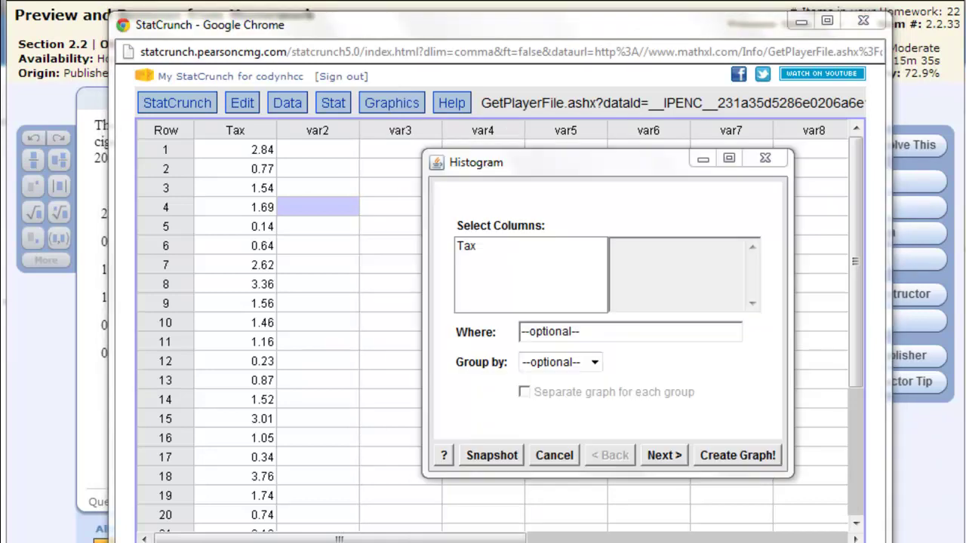
drag(580, 165, 471, 114)
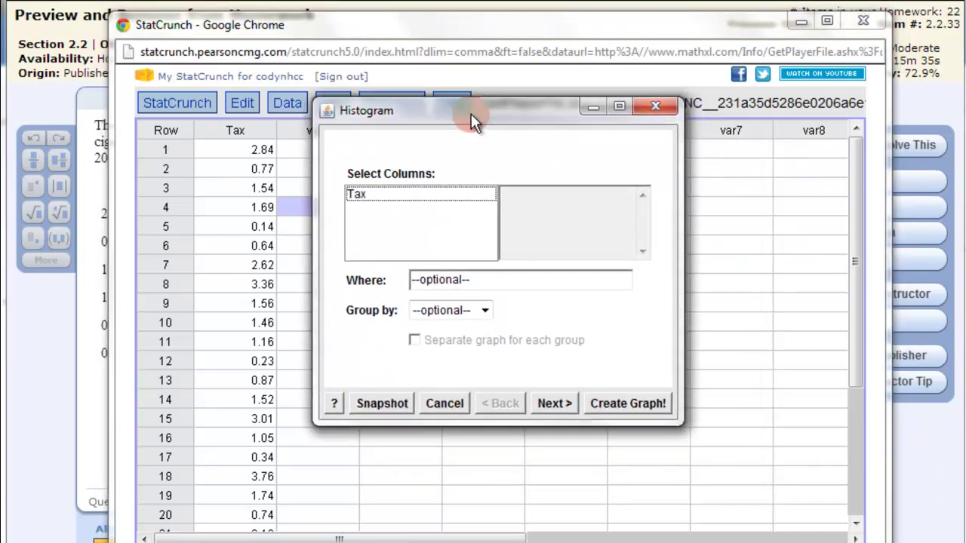
click(364, 190)
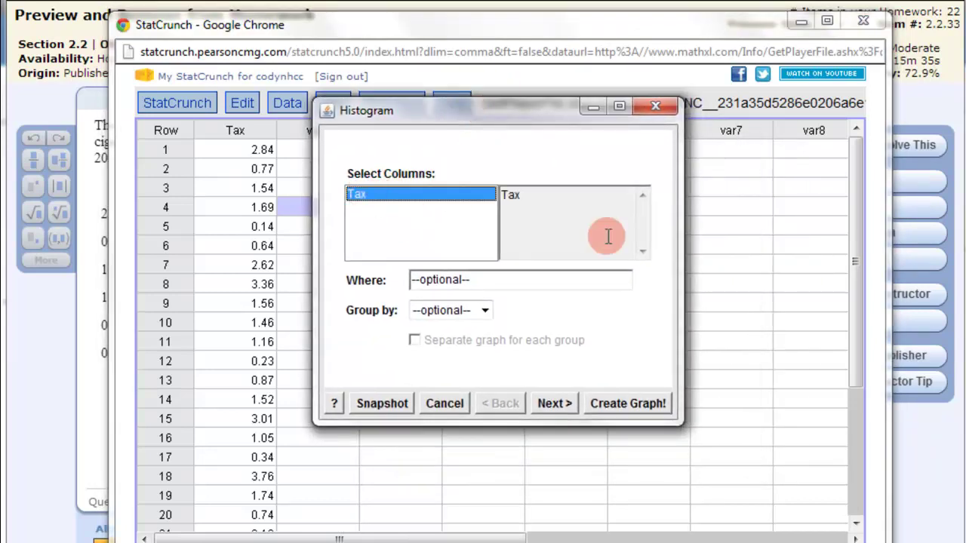
click(556, 404)
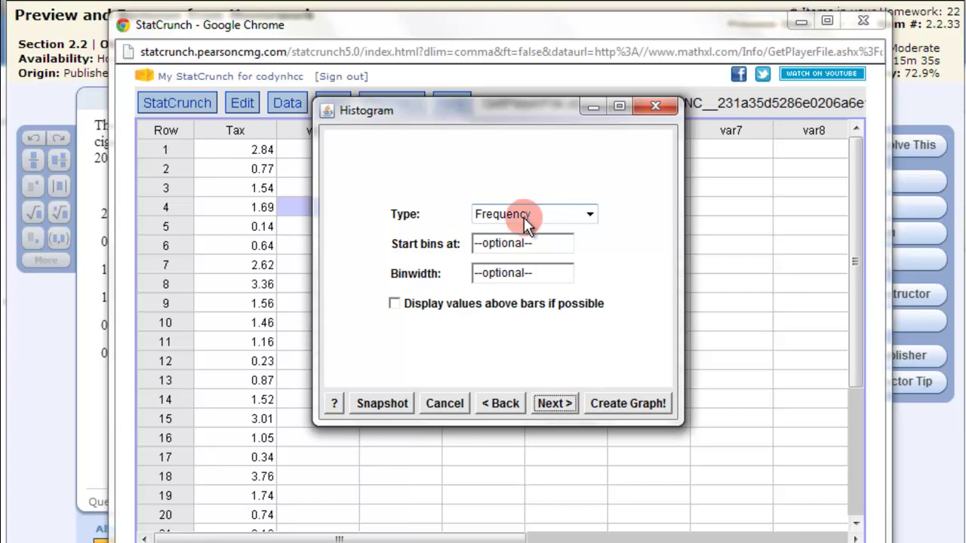
click(394, 304)
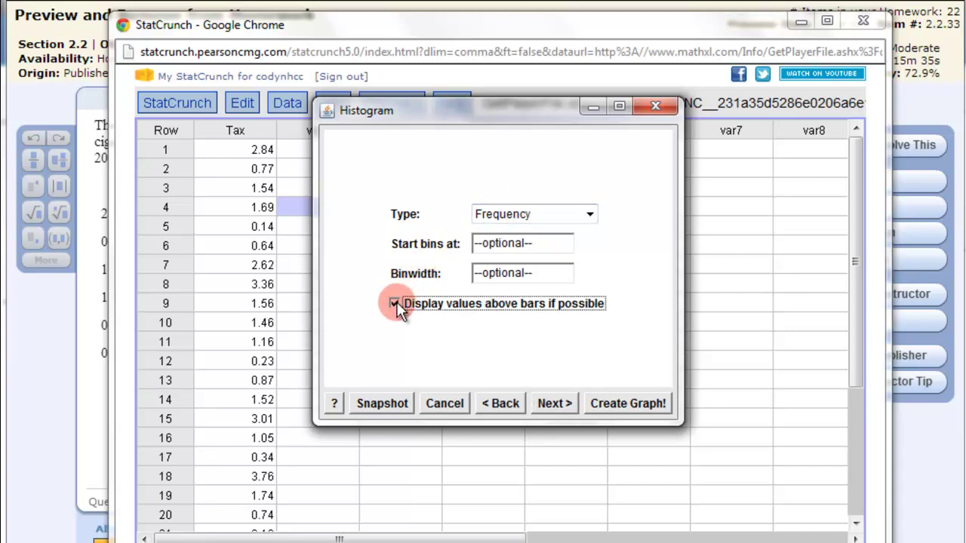
click(490, 243)
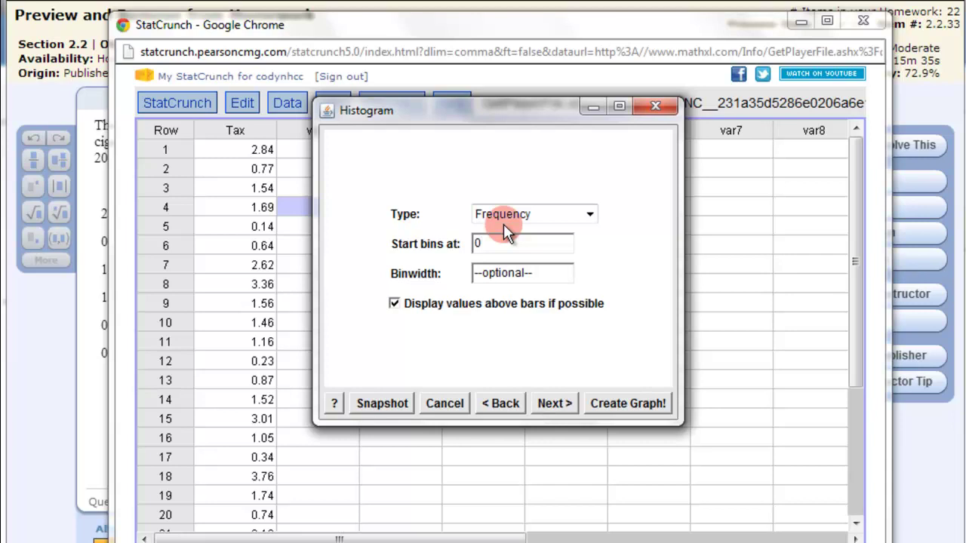
click(504, 273)
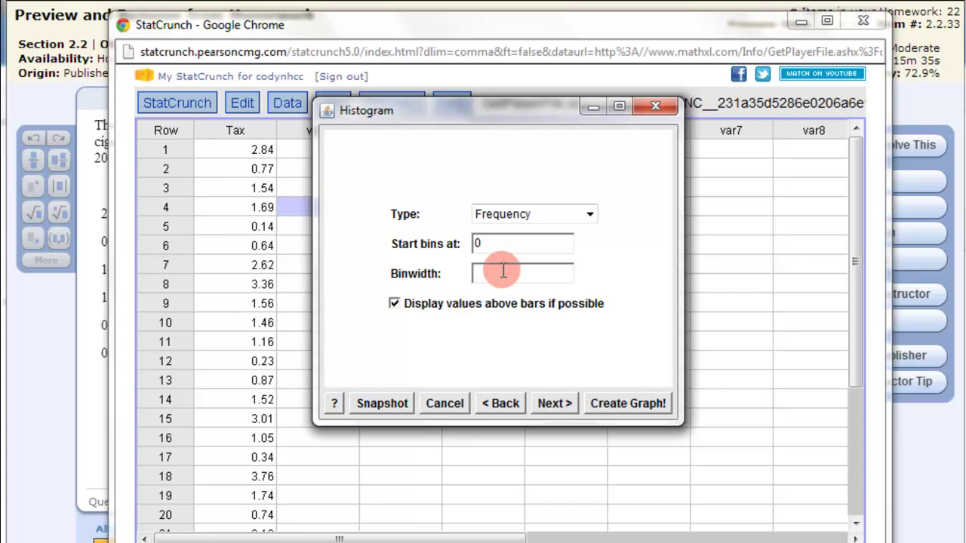
Set the bin width to 0.50 and create the histogram (counts 4, 9, 4, 5, 3, 2, 2, 1).
drag(524, 112, 965, 159)
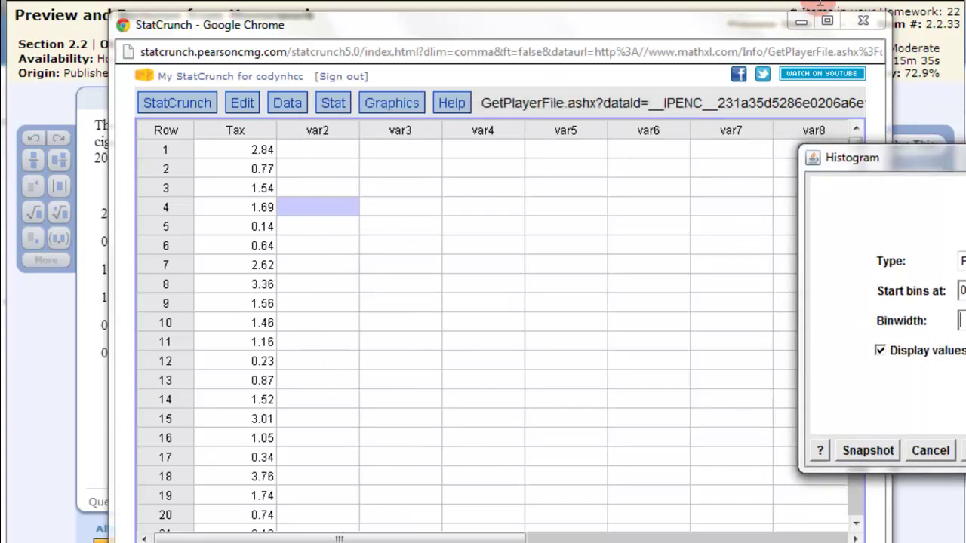
click(801, 21)
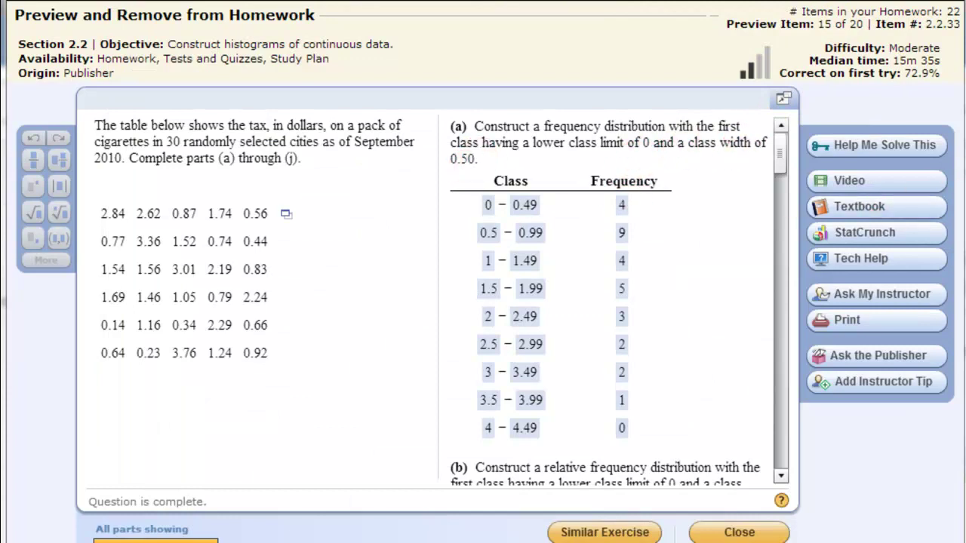
drag(898, 156, 295, 123)
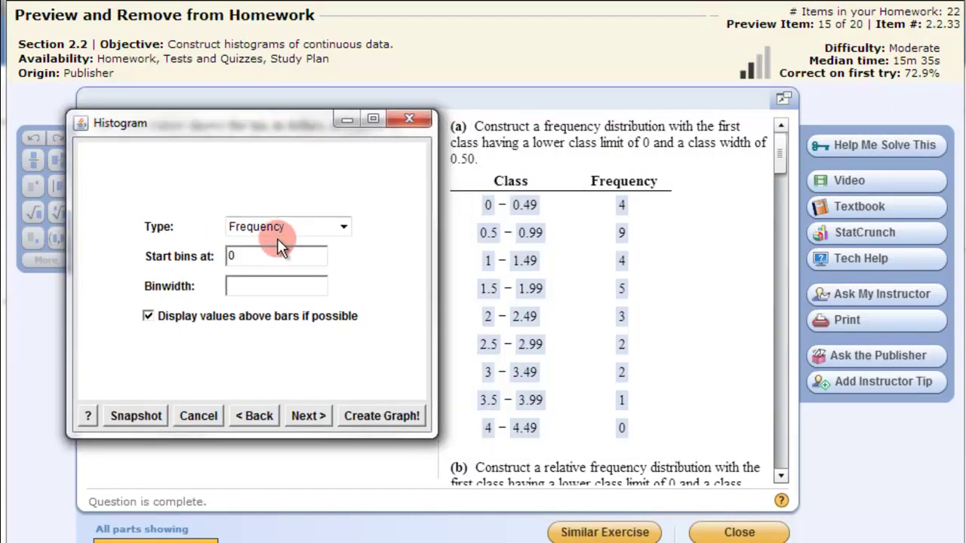
text(0.50)
click(310, 417)
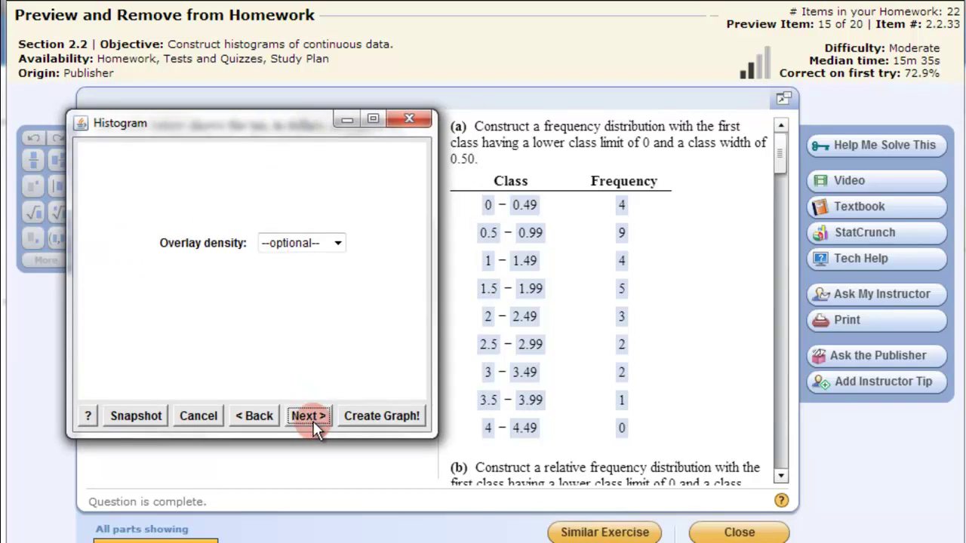
click(306, 416)
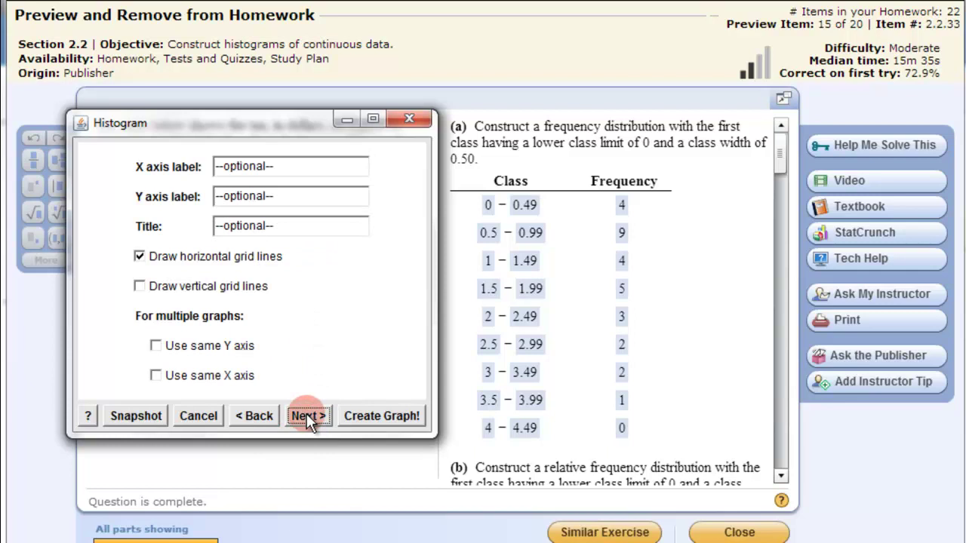
click(316, 420)
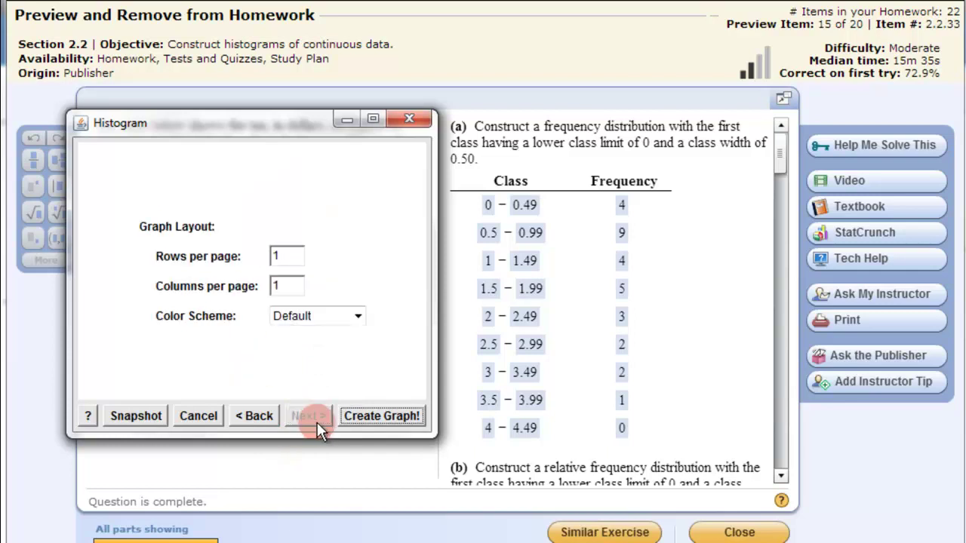
click(371, 414)
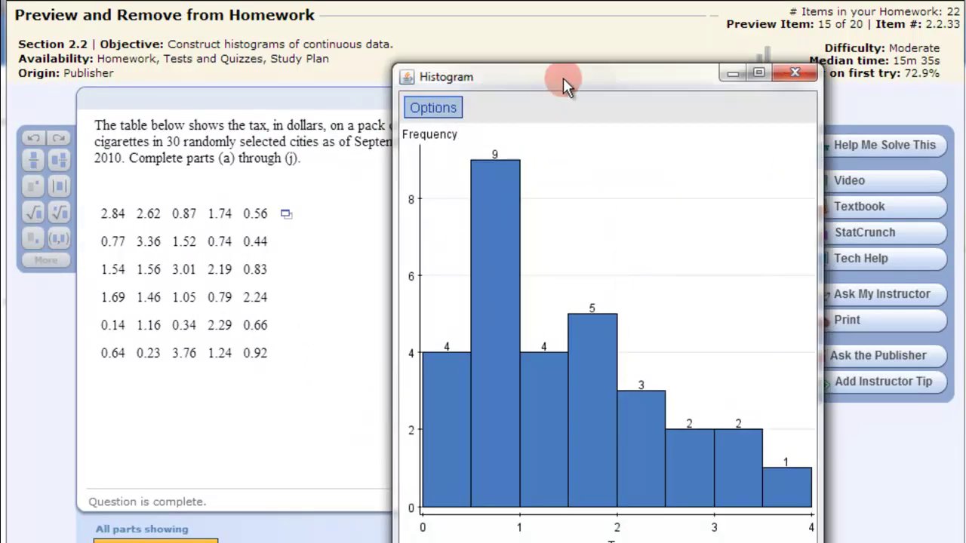
Enlarge answer choice C's histogram and place the StatCrunch histogram beside it to confirm the match.
drag(566, 80, 256, 28)
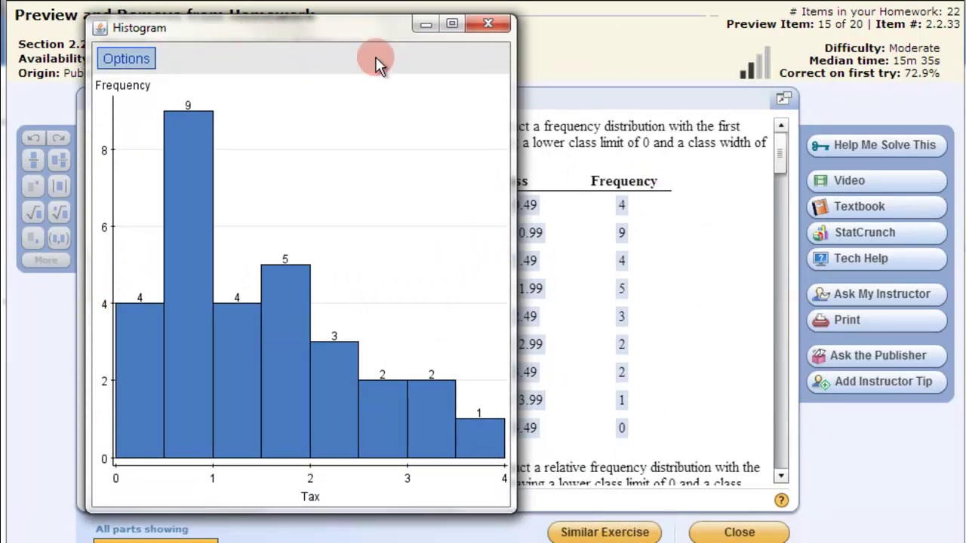
drag(451, 31, 965, 32)
click(782, 150)
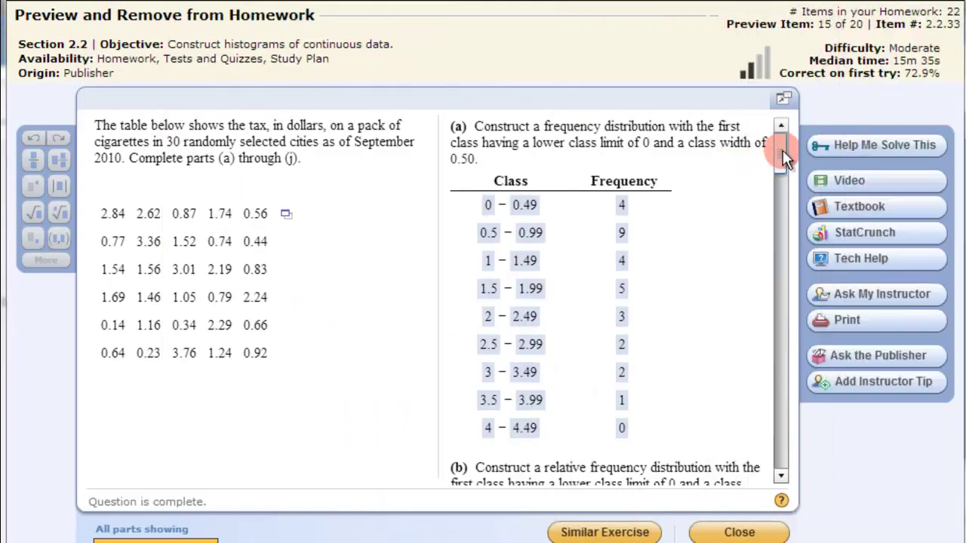
drag(782, 150, 771, 223)
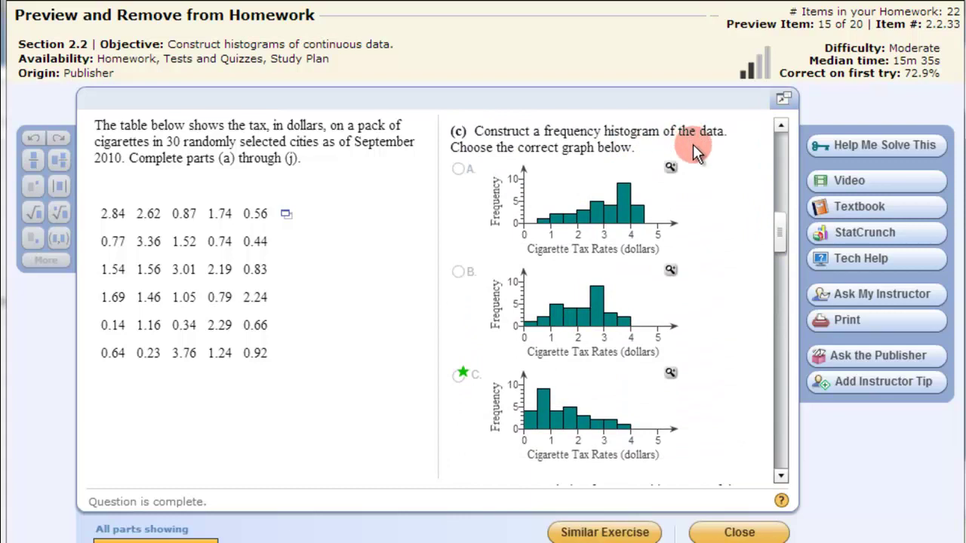
click(670, 372)
drag(504, 130, 232, 132)
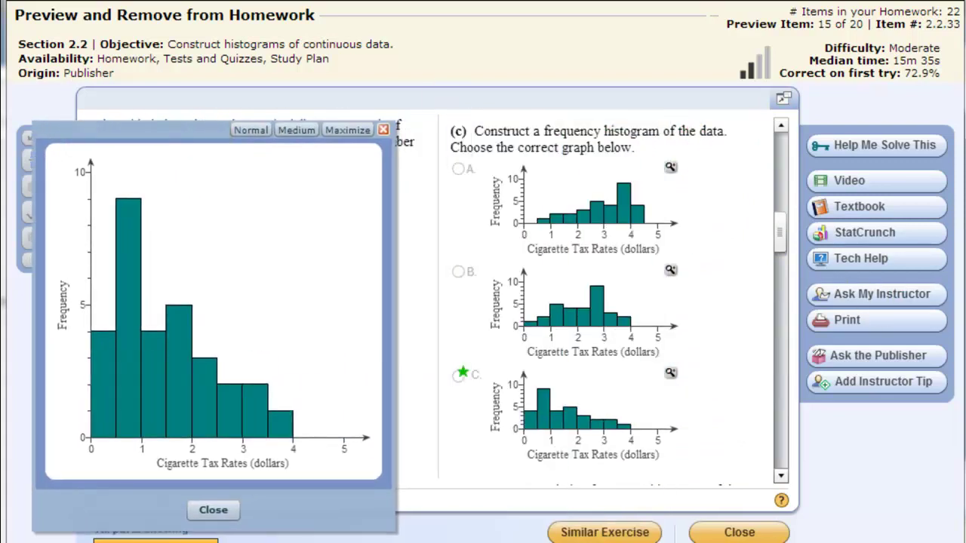
drag(965, 28, 643, 41)
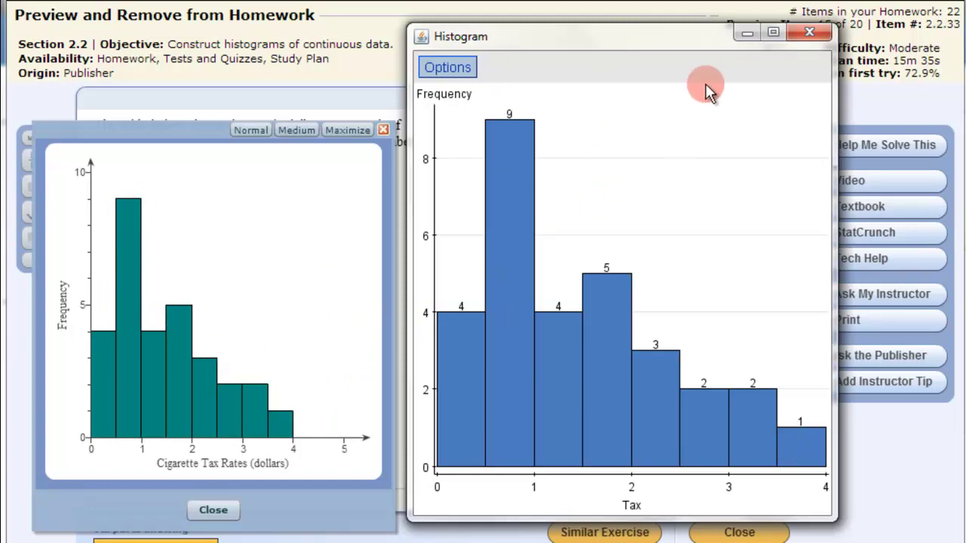
Close both histograms and scroll back to the part (b) relative frequencies.
click(807, 31)
click(381, 130)
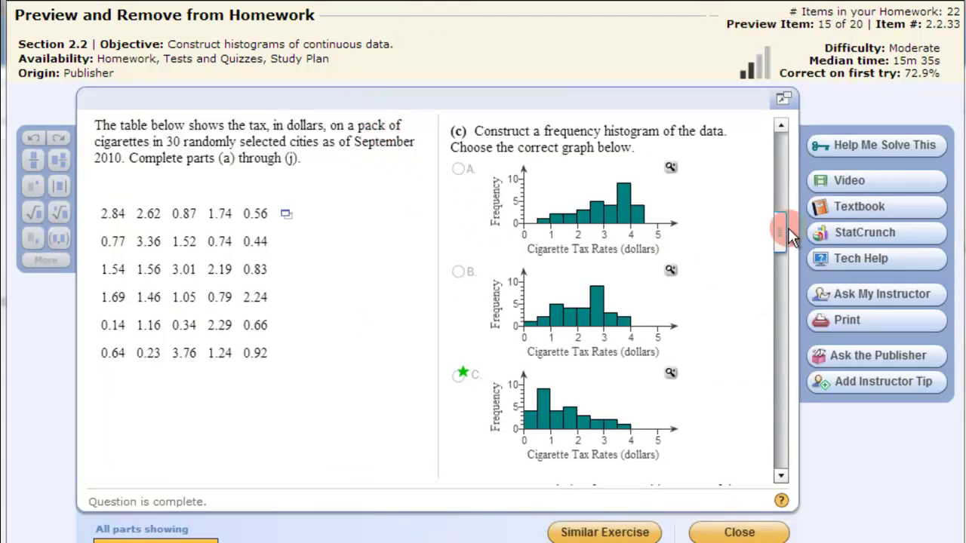
drag(788, 228, 779, 182)
mouse_move(616, 334)
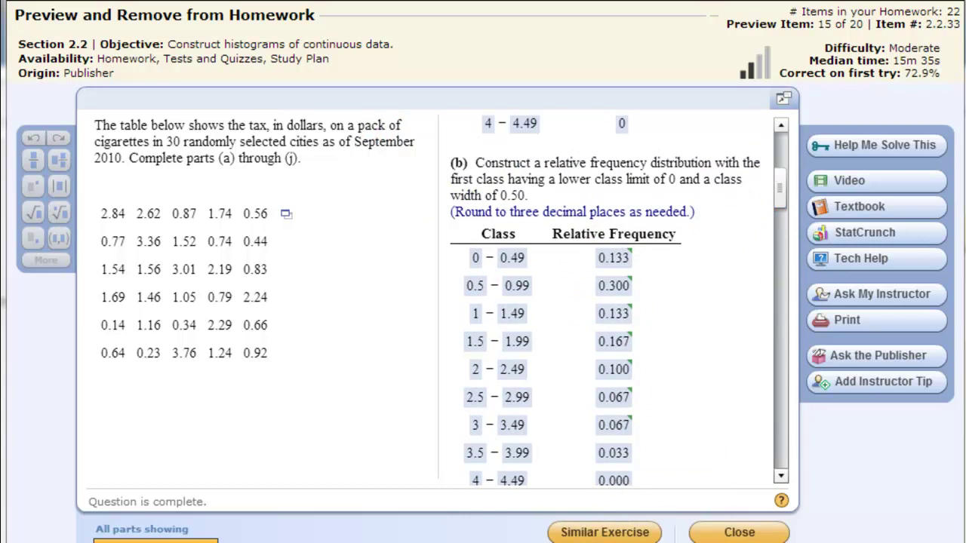
Change the Tax histogram's type to Relative Frequency and redraw the graph.
click(445, 65)
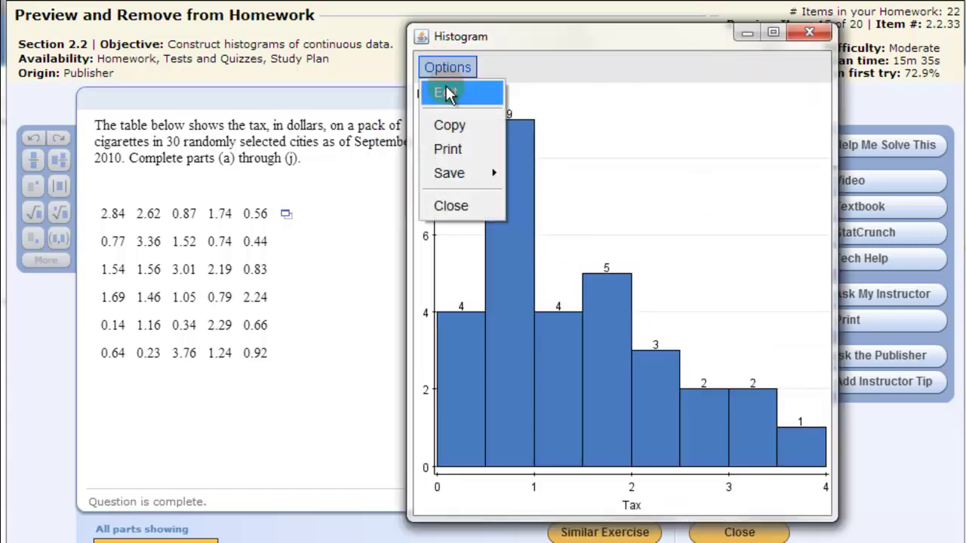
click(446, 92)
click(252, 416)
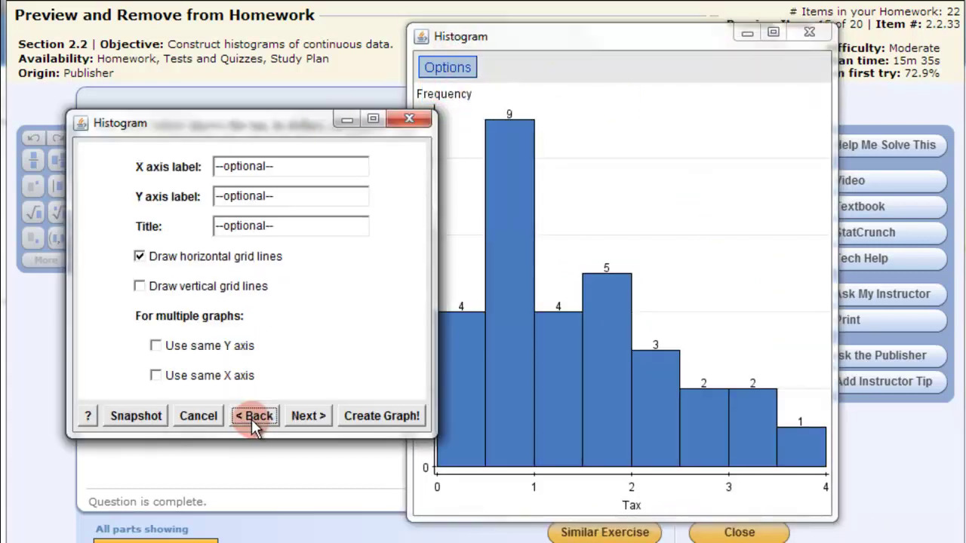
click(255, 417)
click(255, 417)
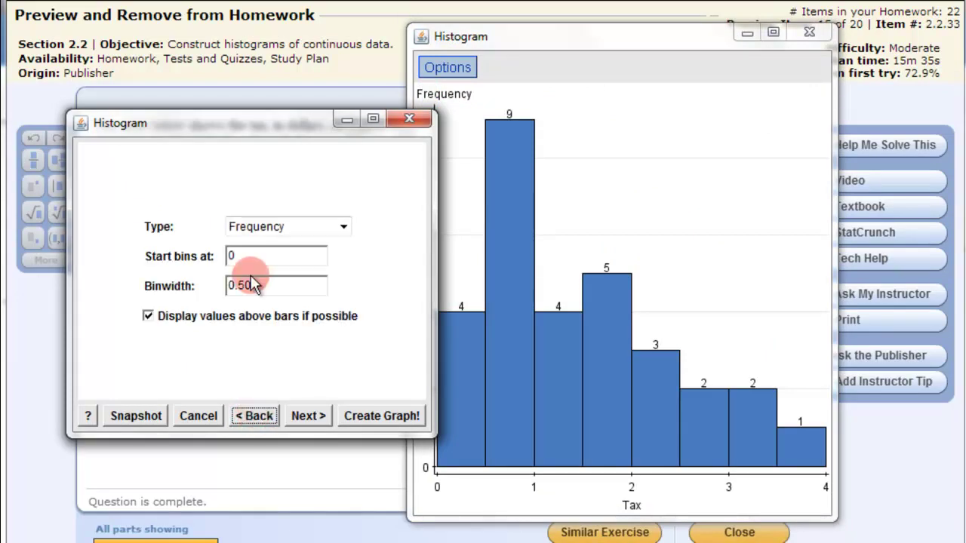
click(268, 227)
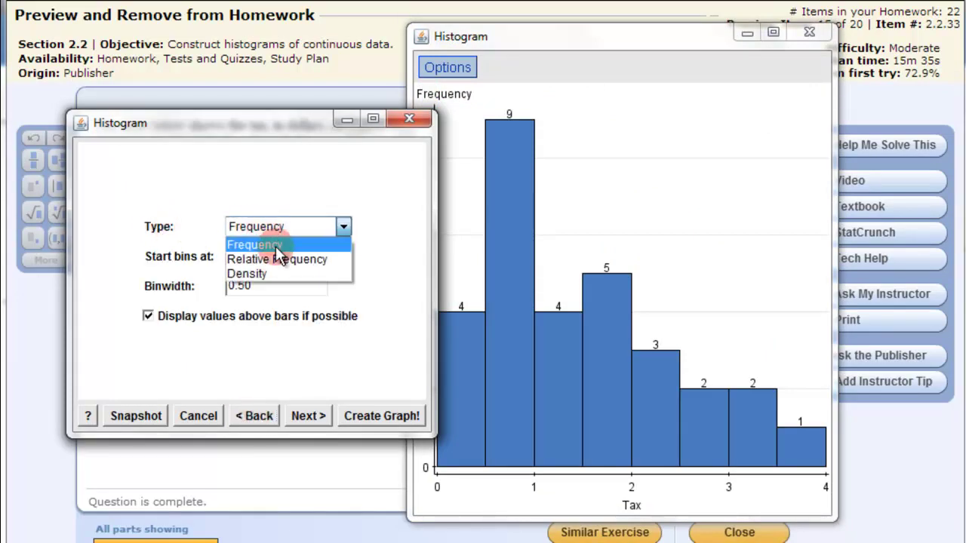
click(296, 259)
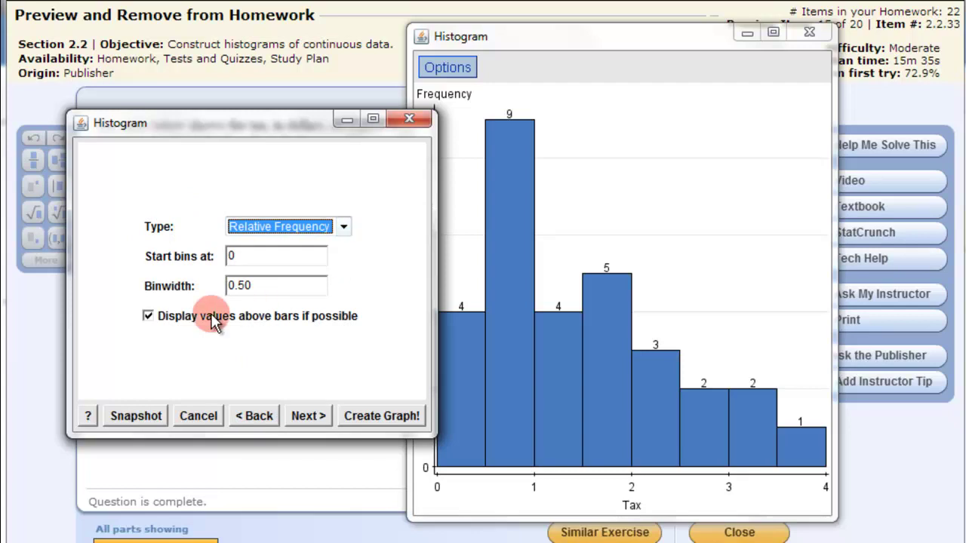
click(367, 417)
Maximize the relative frequency histogram to read its bar values (peak 0.3), then scroll MathXL to part (d).
drag(672, 39, 577, 15)
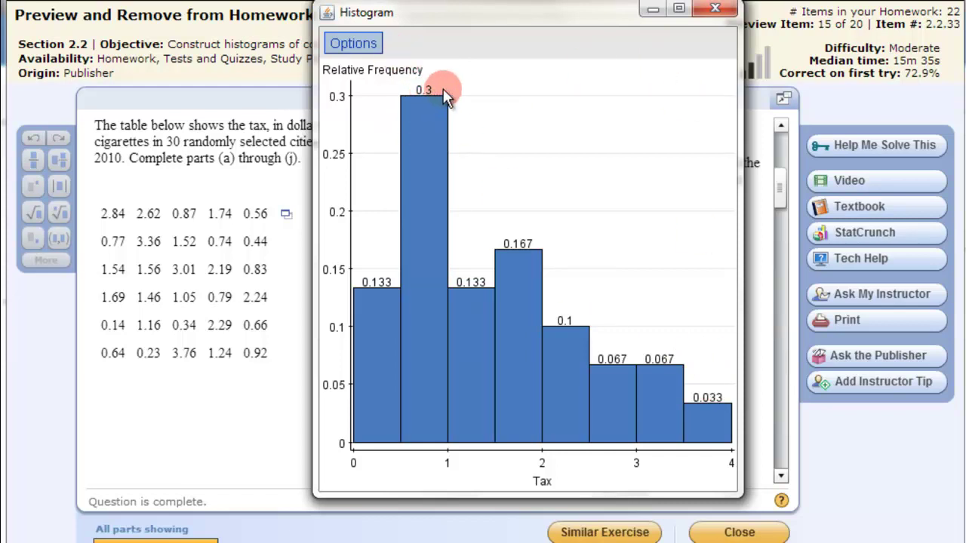
click(679, 8)
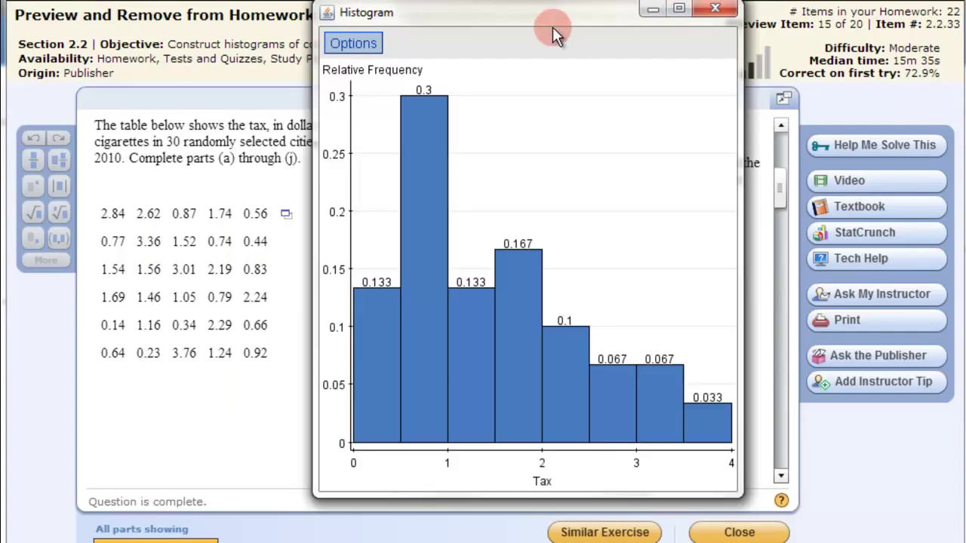
drag(552, 26, 962, 30)
drag(780, 185, 777, 280)
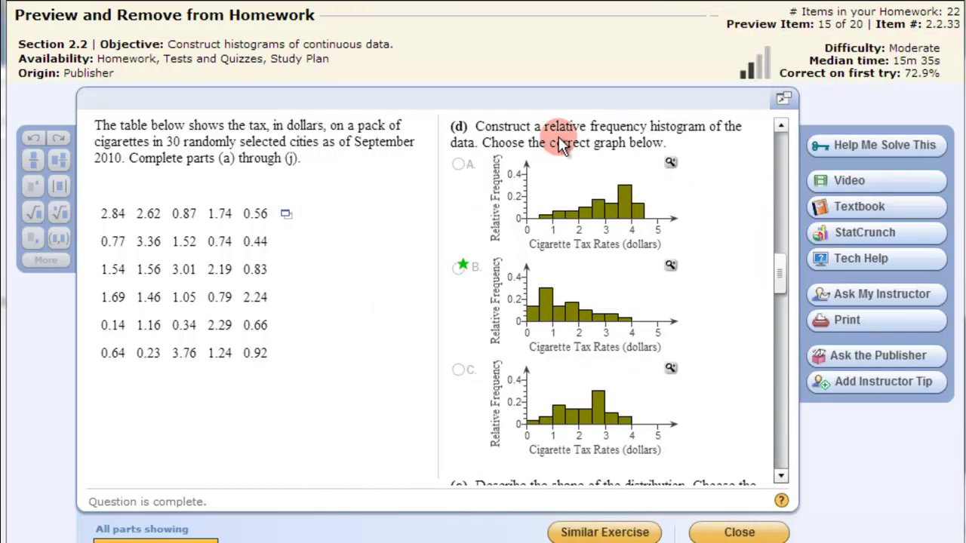
Compare choice B's enlarged graph side by side with the StatCrunch histogram, then close both.
click(670, 265)
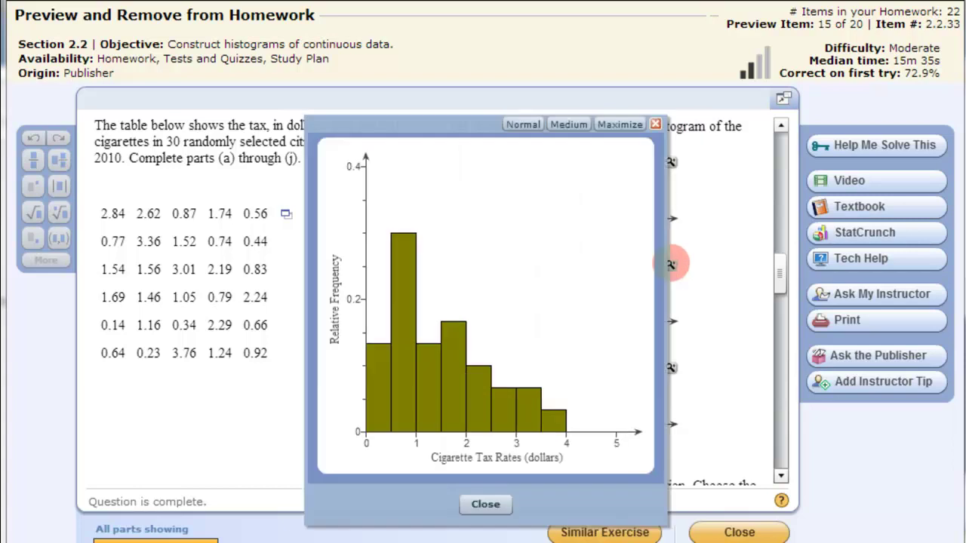
drag(531, 147, 194, 124)
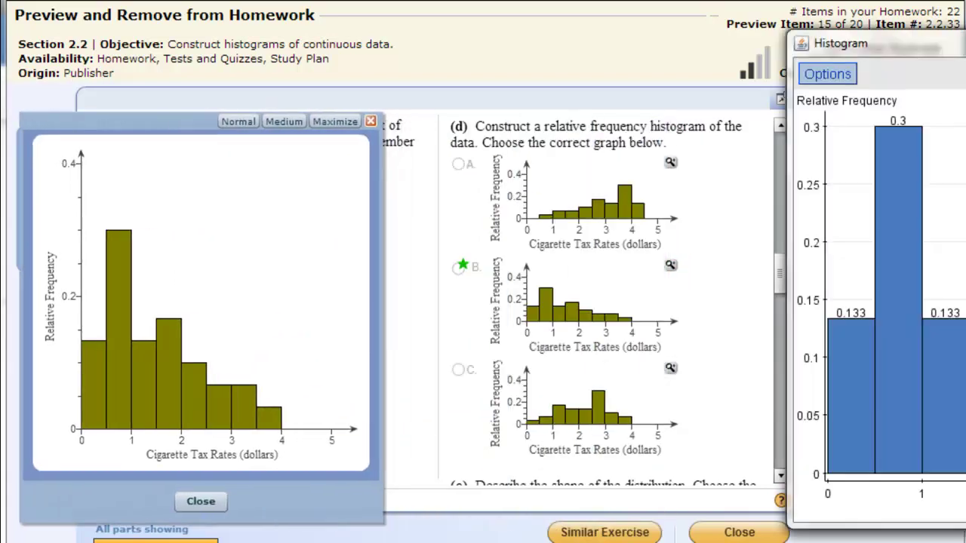
drag(906, 47, 668, 67)
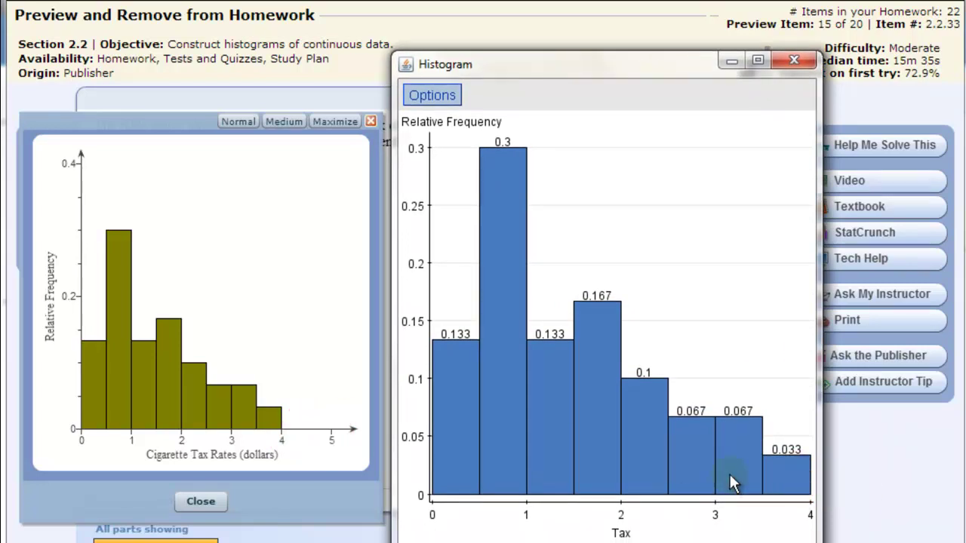
drag(817, 500, 939, 494)
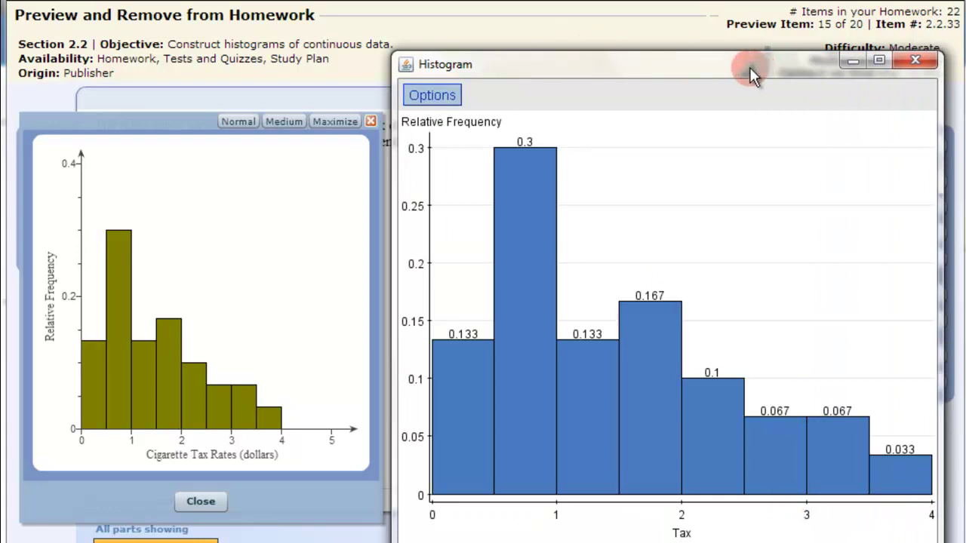
click(853, 60)
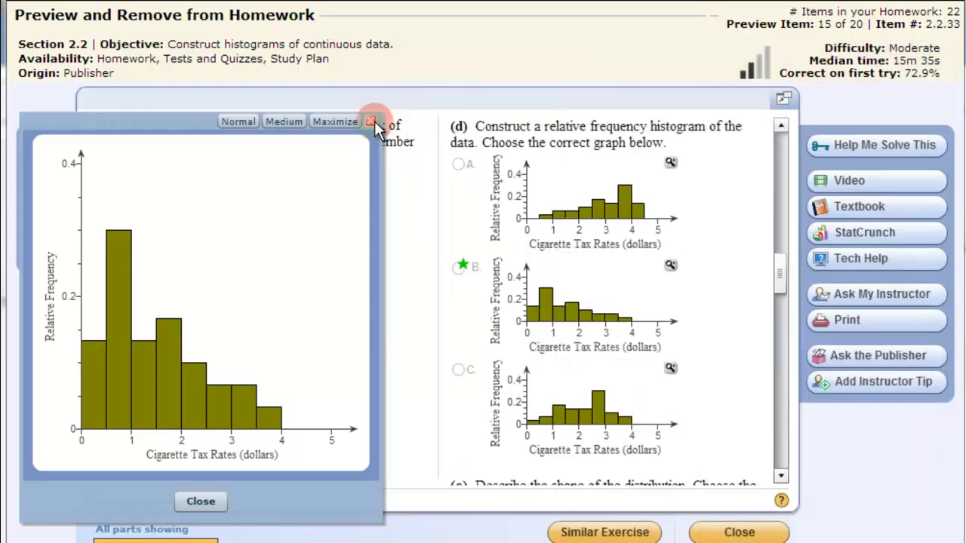
click(372, 121)
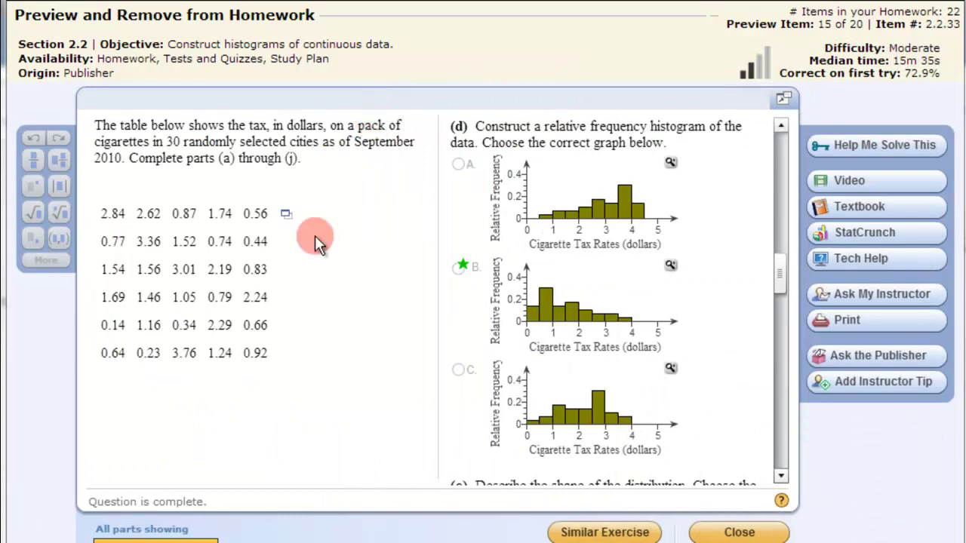